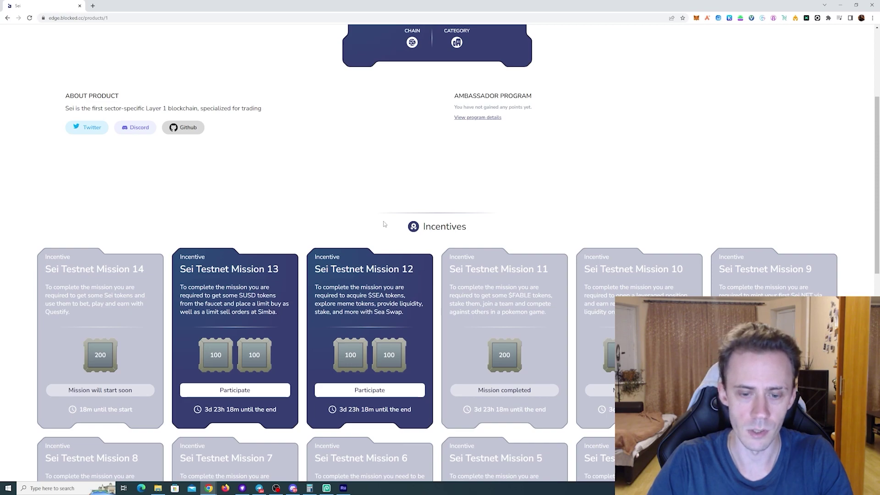
Open the Mission 12 walkthrough and connect the Leap wallet at its wallet step
click(369, 390)
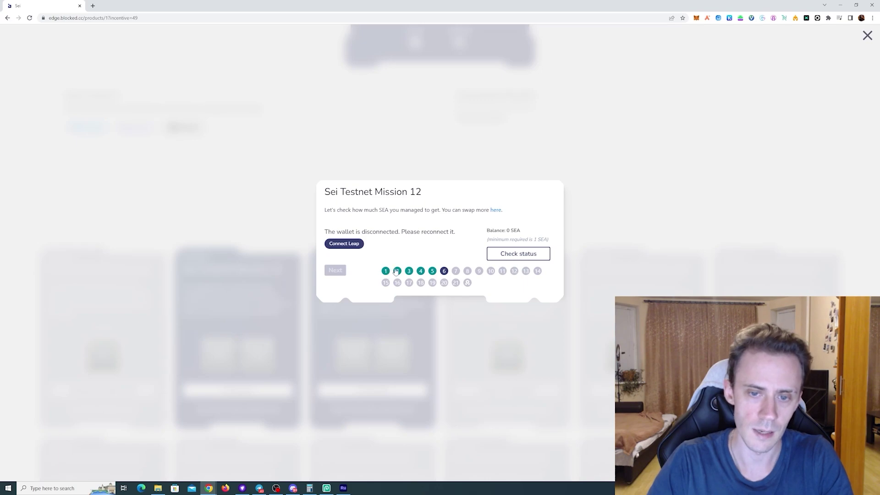
click(386, 271)
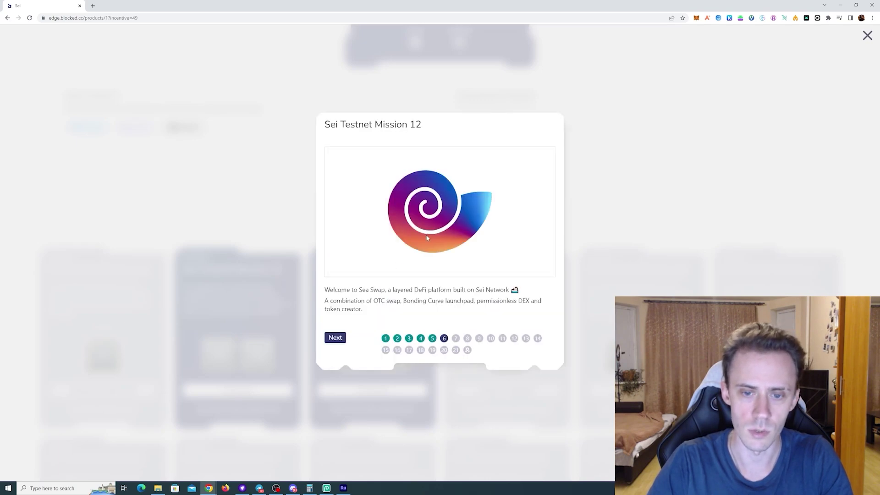
click(341, 339)
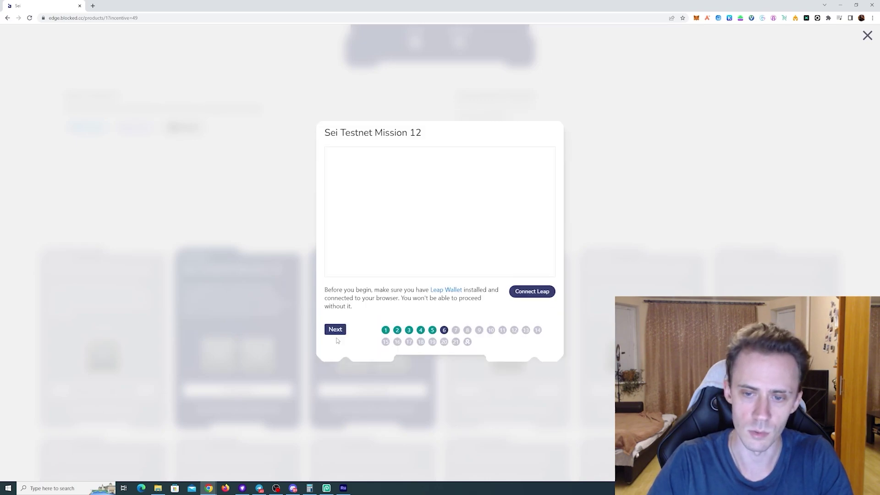
click(532, 293)
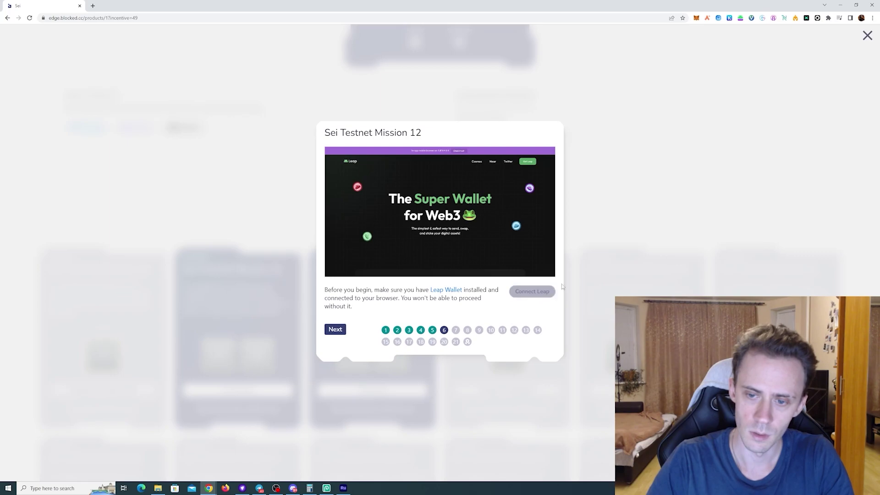
click(336, 331)
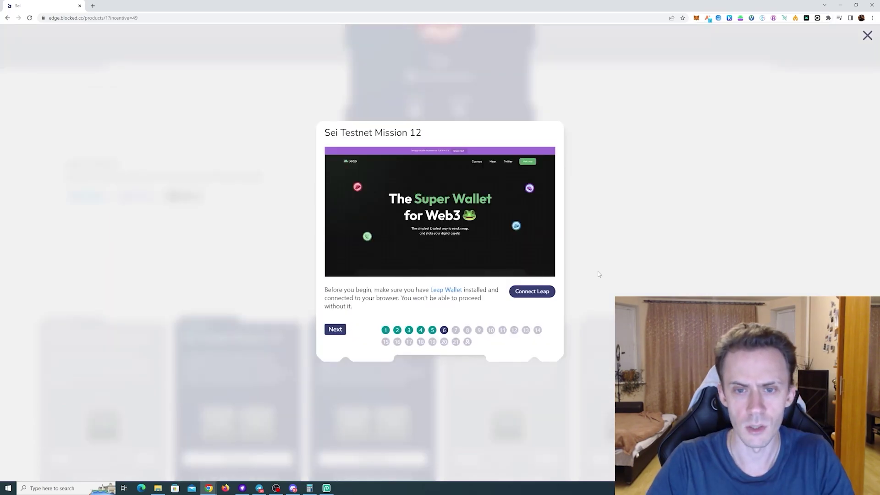
click(868, 35)
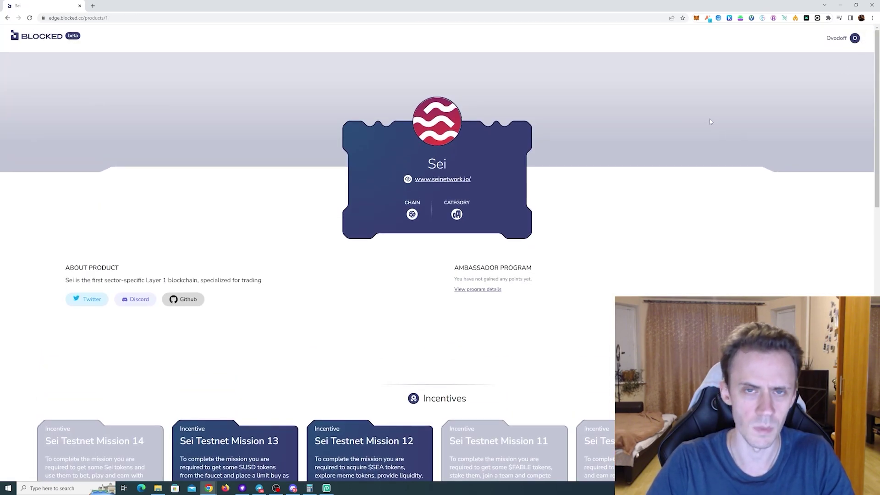
Reopen the Mission 12 walkthrough and open its Sea Swap link in a new tab
scroll(729, 105, down, 3)
scroll(731, 106, up, 1)
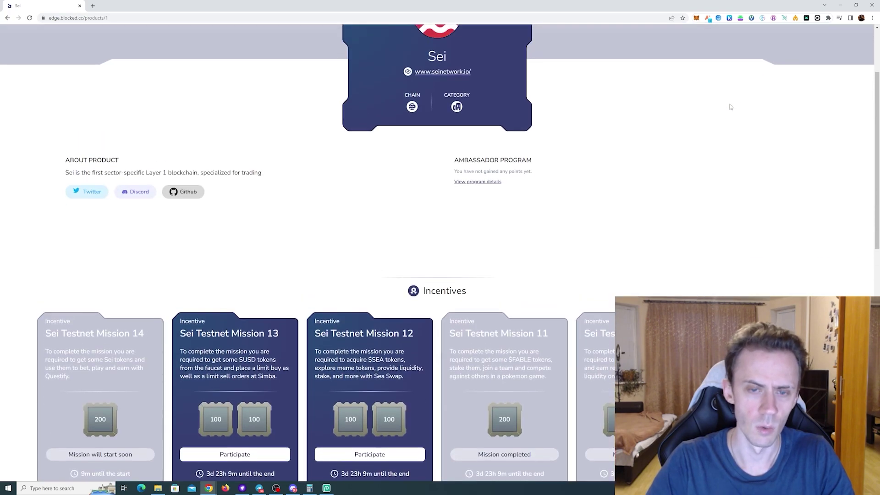
scroll(732, 106, up, 3)
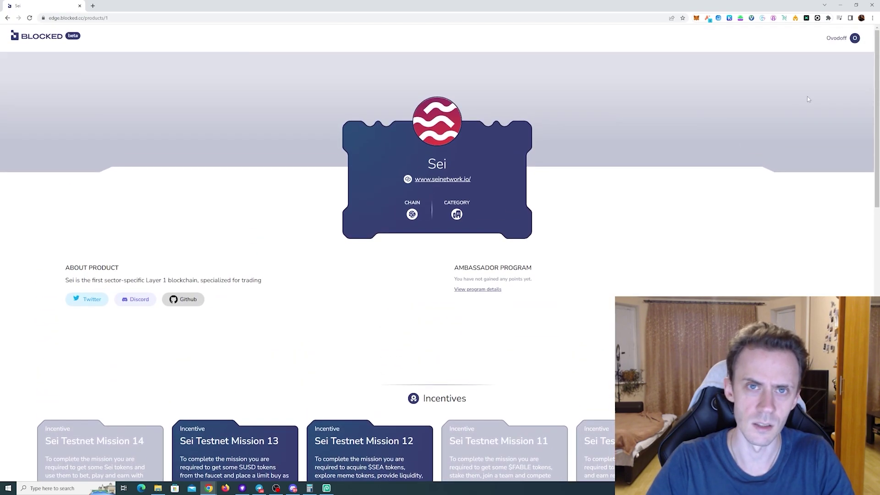
scroll(578, 216, down, 3)
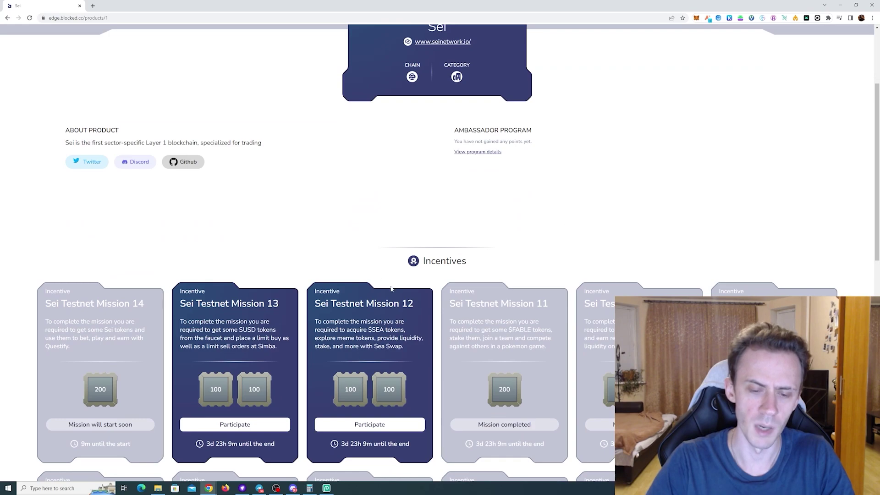
click(369, 424)
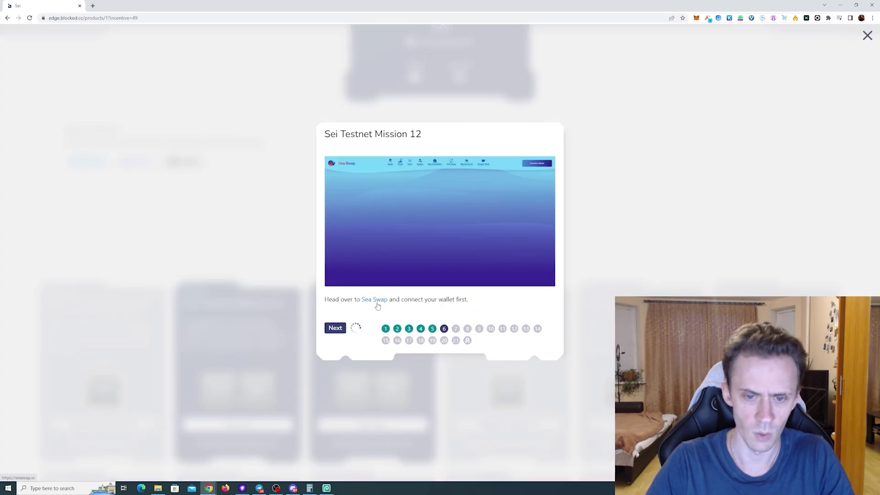
right_click(374, 299)
click(394, 306)
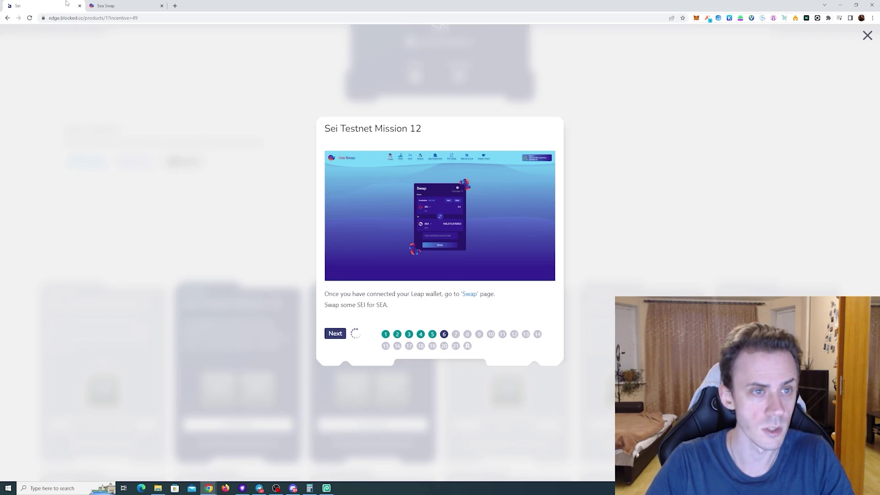
Connect the Leap wallet to Sea Swap
click(105, 6)
click(815, 46)
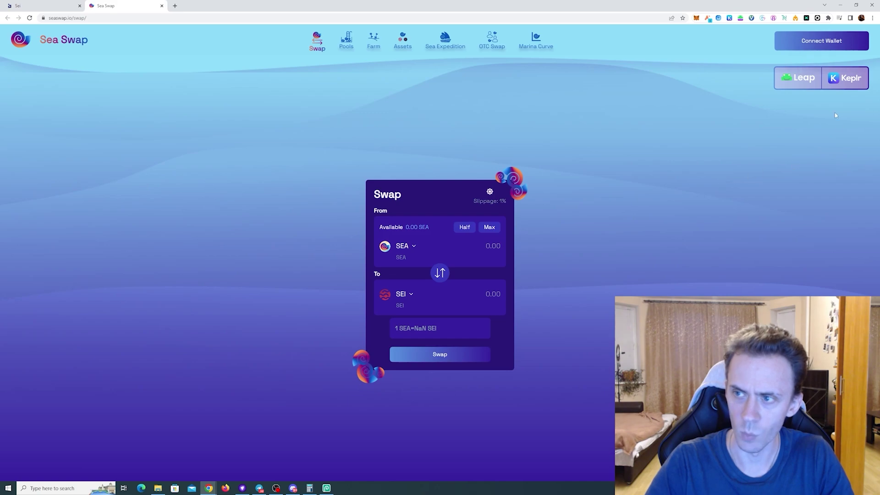
click(845, 77)
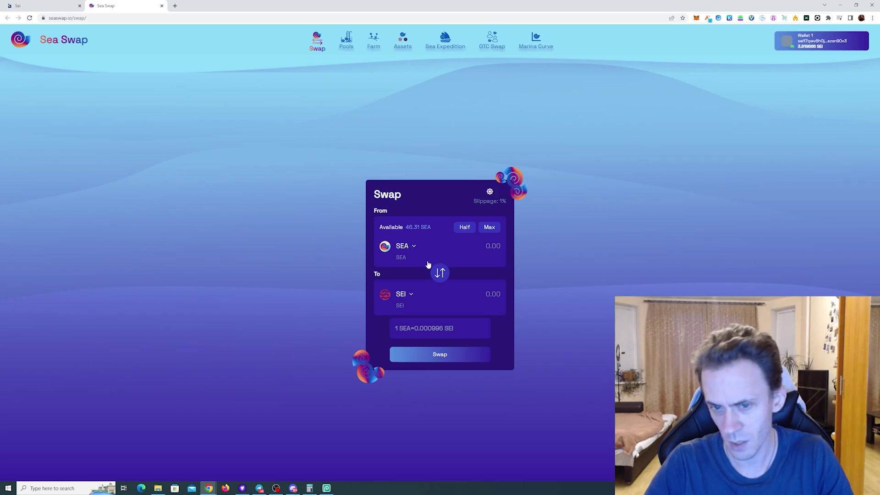
Swap 0.1 SEI for about 98.95 SEA and approve it in Leap
click(438, 272)
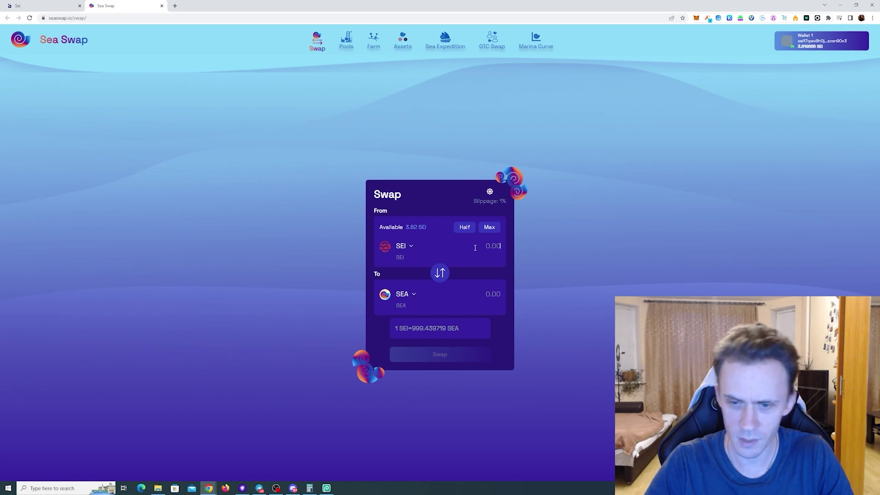
text(0.1)
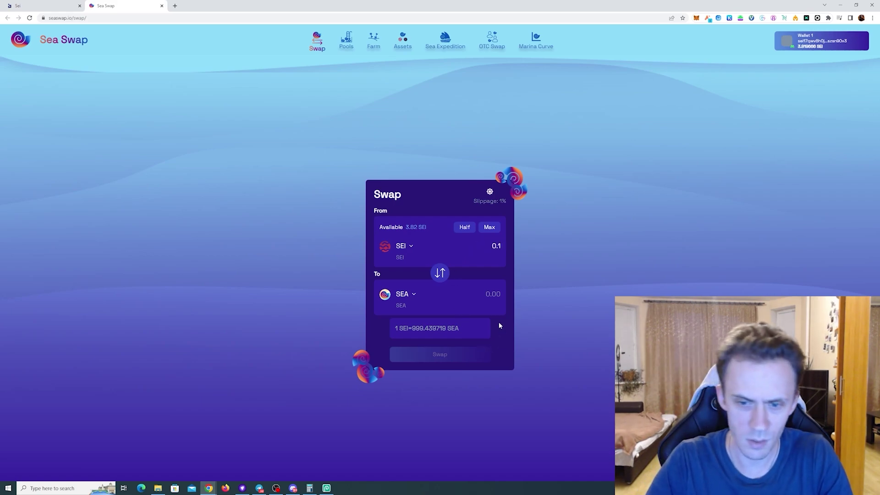
click(446, 354)
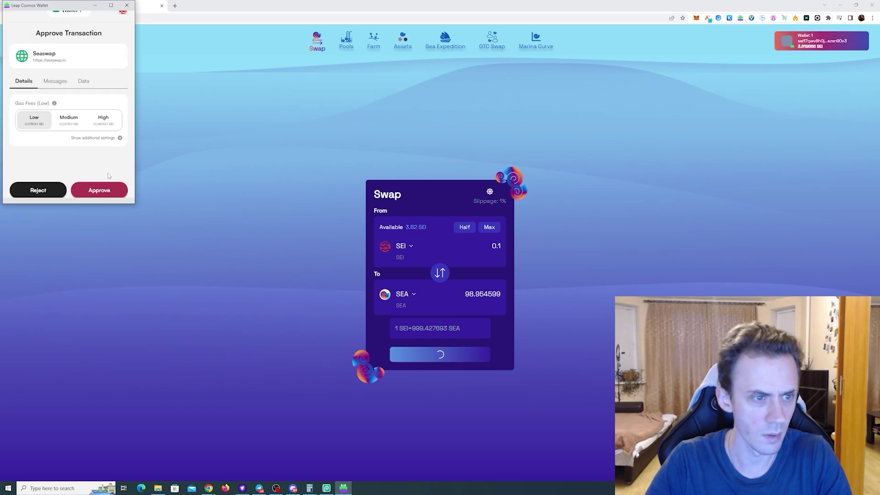
click(98, 190)
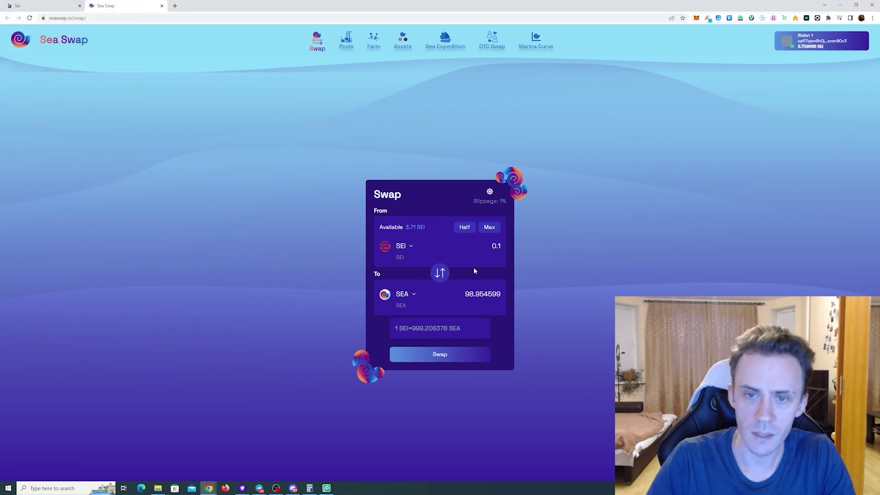
Submit a second 0.1 SEI to SEA swap using the high gas fee in Leap
click(28, 5)
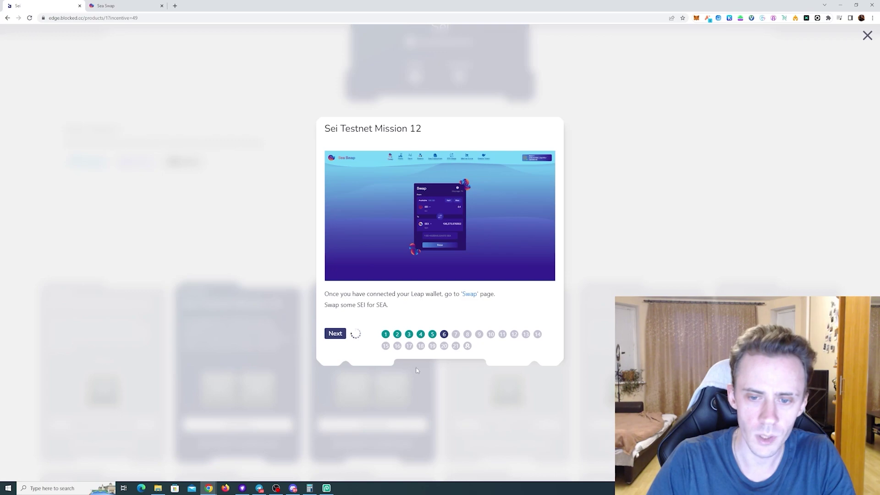
key(ctrl+Tab)
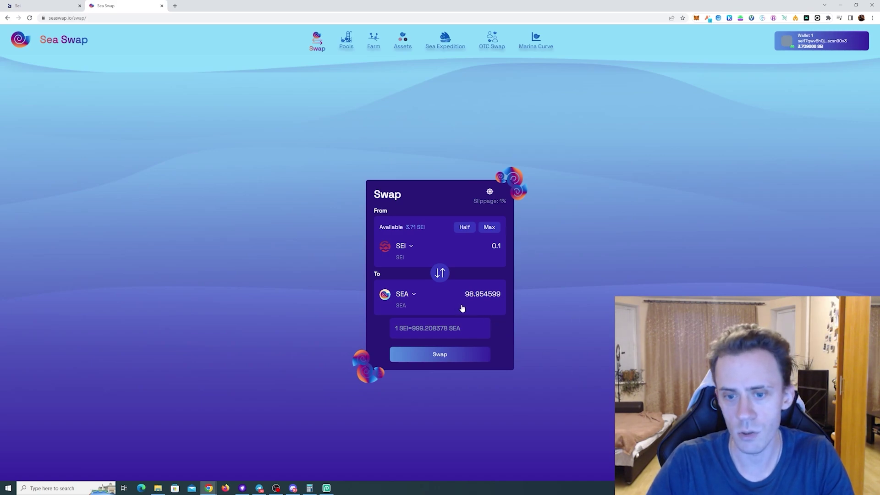
click(445, 359)
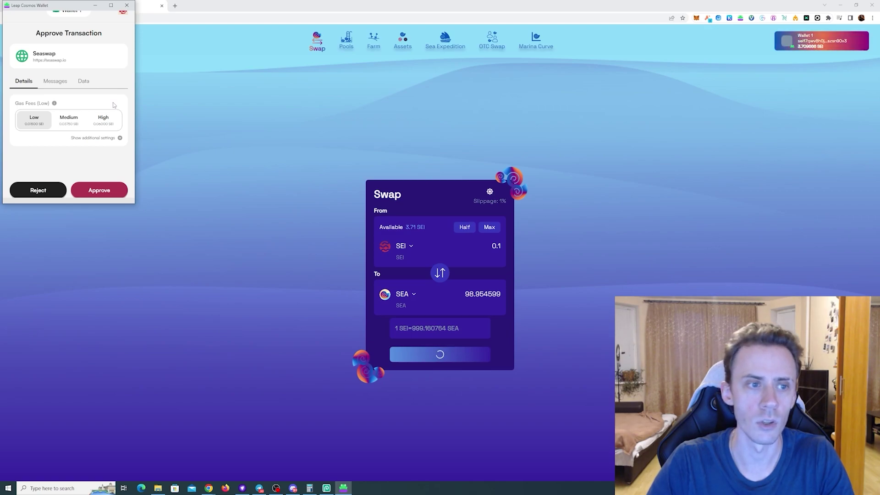
click(100, 119)
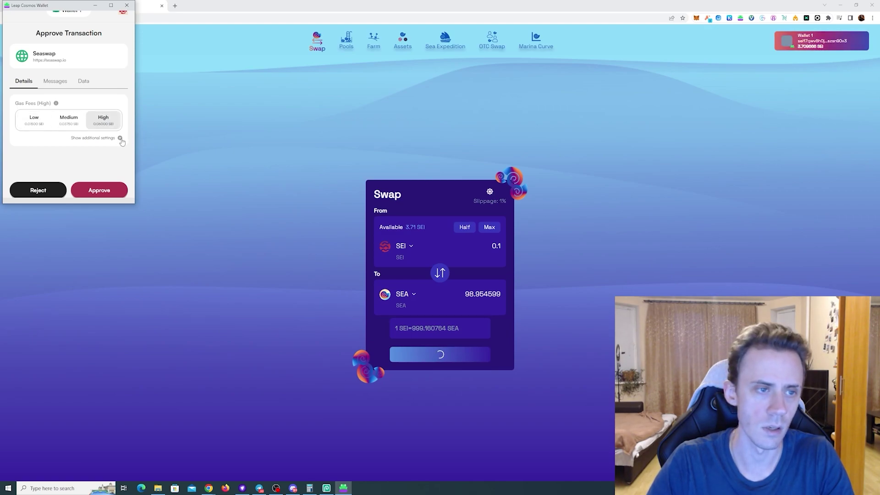
click(120, 138)
scroll(120, 139, down, 2)
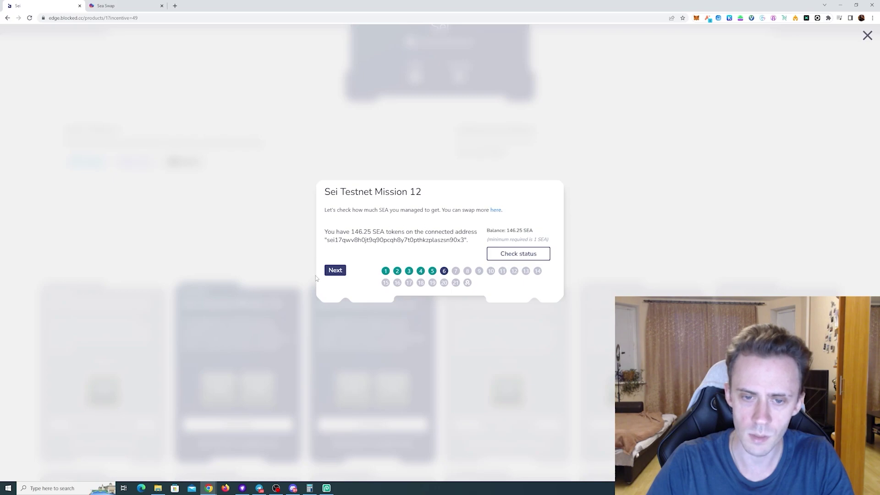
Advance Mission 12 to the add-liquidity step, opening its Sea Swap Pools link in a new tab
click(335, 270)
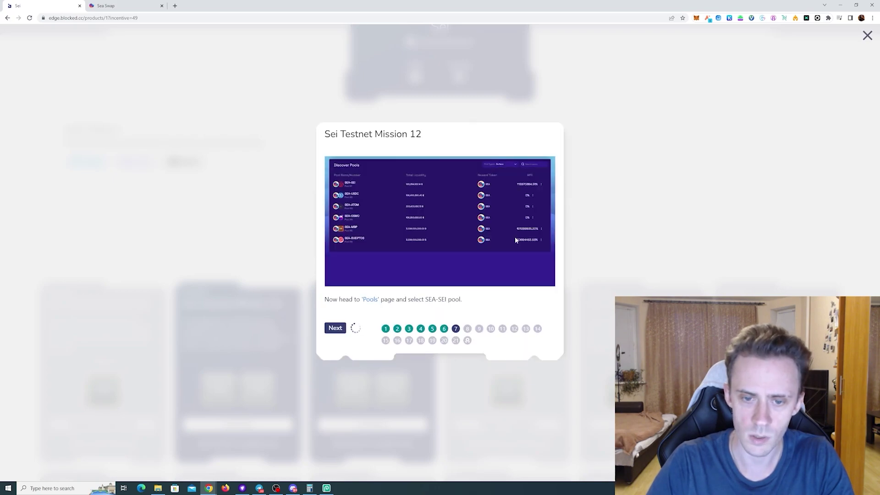
right_click(372, 300)
click(423, 303)
drag(426, 300, 442, 301)
click(335, 327)
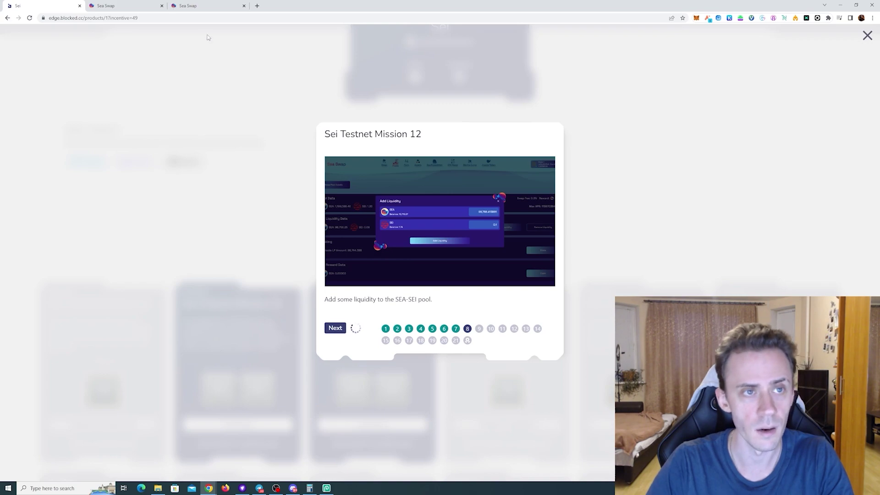
click(197, 4)
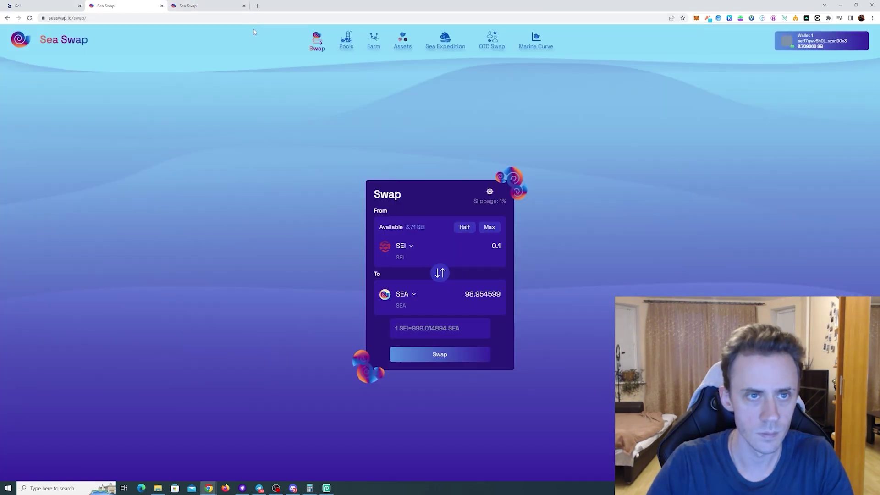
Add 120 SEA of liquidity to the SEA-SEI pool at medium gas and approve it
click(205, 5)
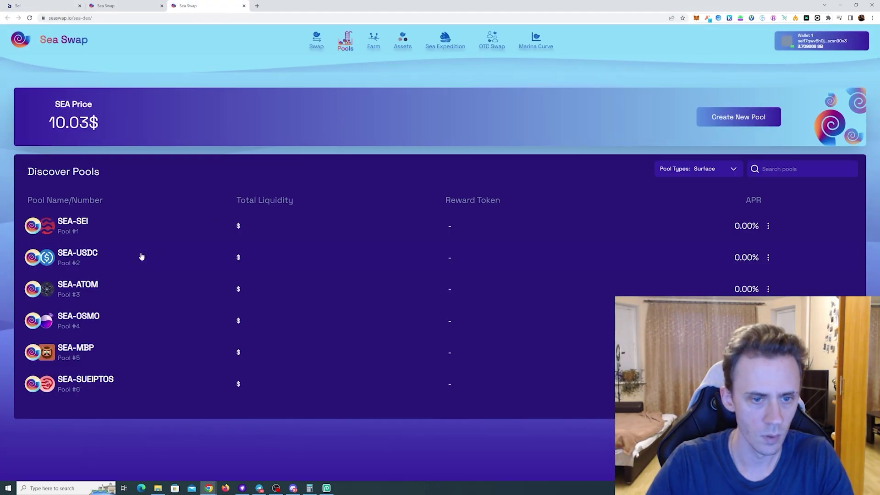
click(362, 227)
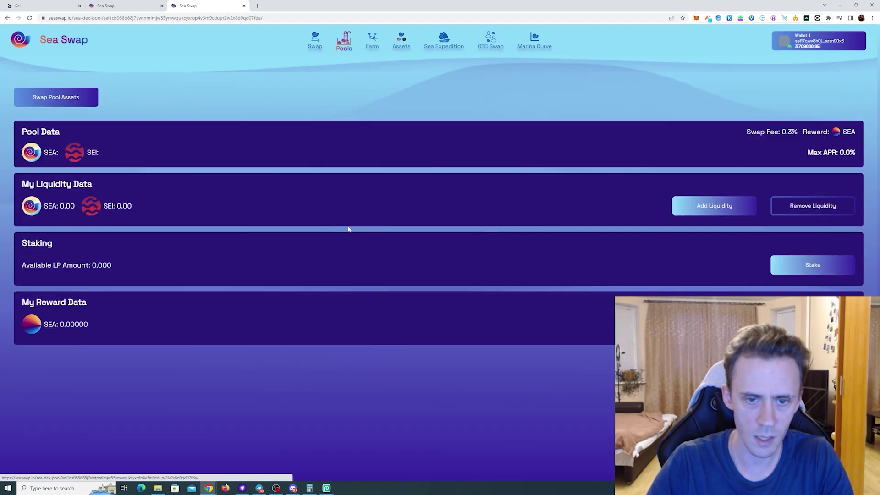
click(712, 206)
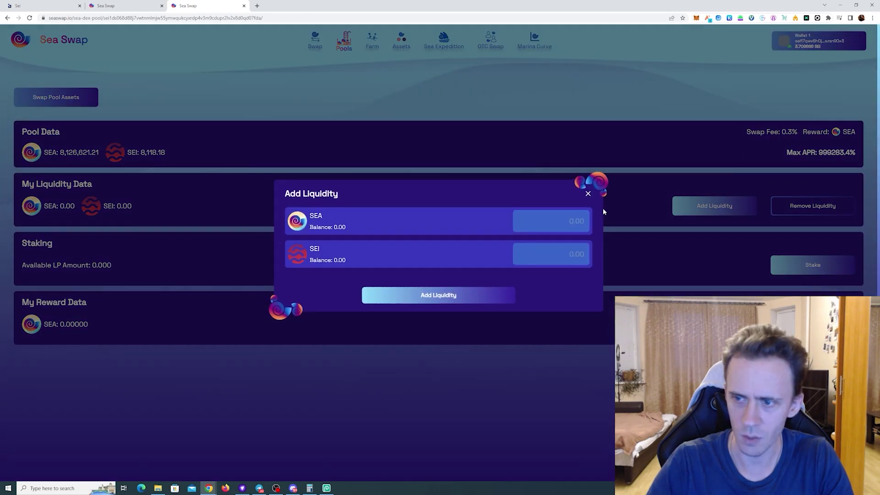
text(120)
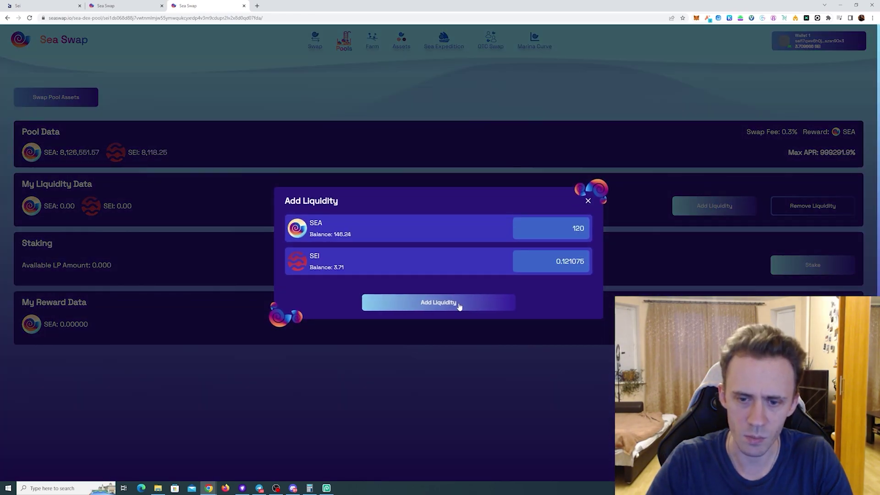
click(459, 306)
click(68, 119)
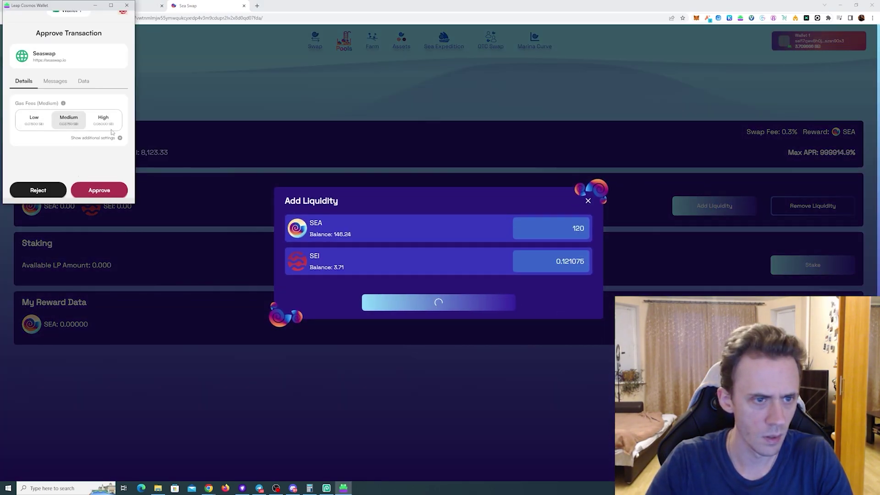
click(99, 190)
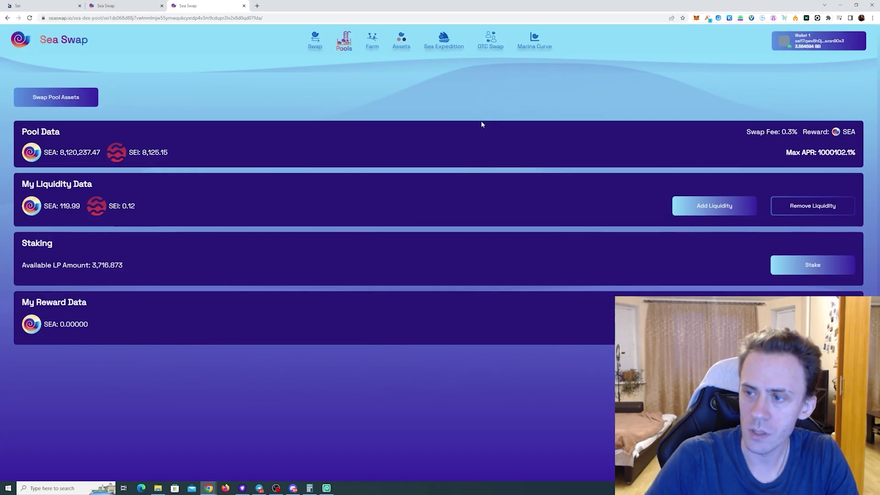
click(125, 5)
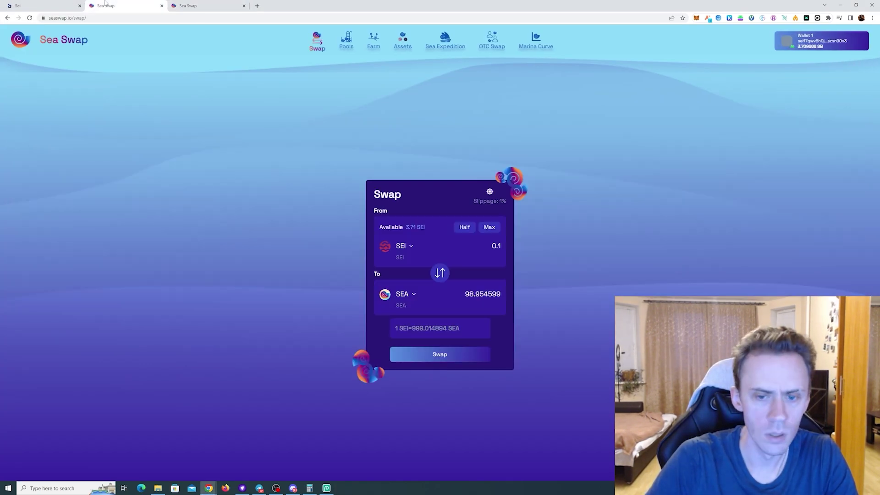
Advance Mission 12 past the 3,716.87 LP balance check to staking, then return to the SEA-SEI pool
click(45, 5)
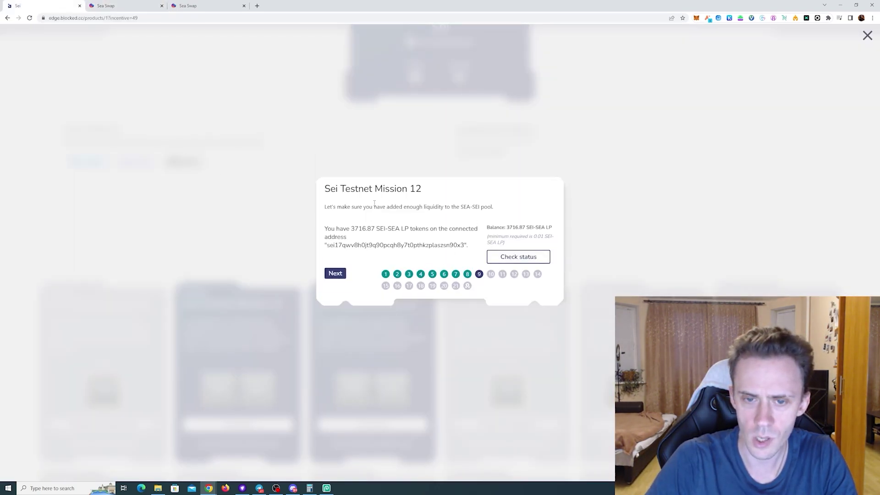
click(335, 273)
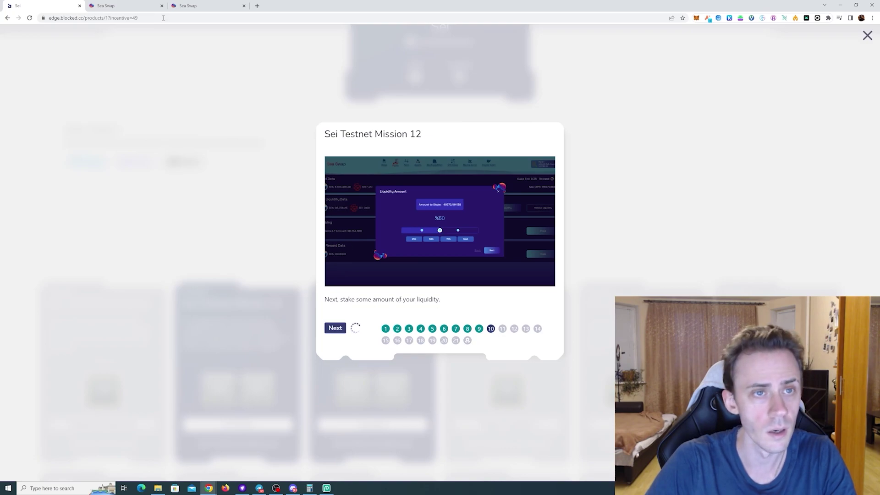
click(202, 3)
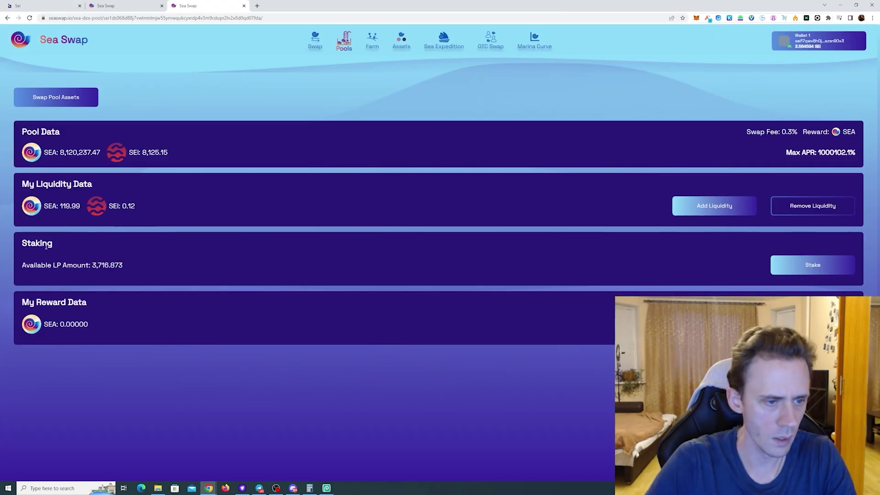
Stake 50% of the SEA-SEI LP tokens (about 1,858.44) for 30 days at medium gas
click(814, 272)
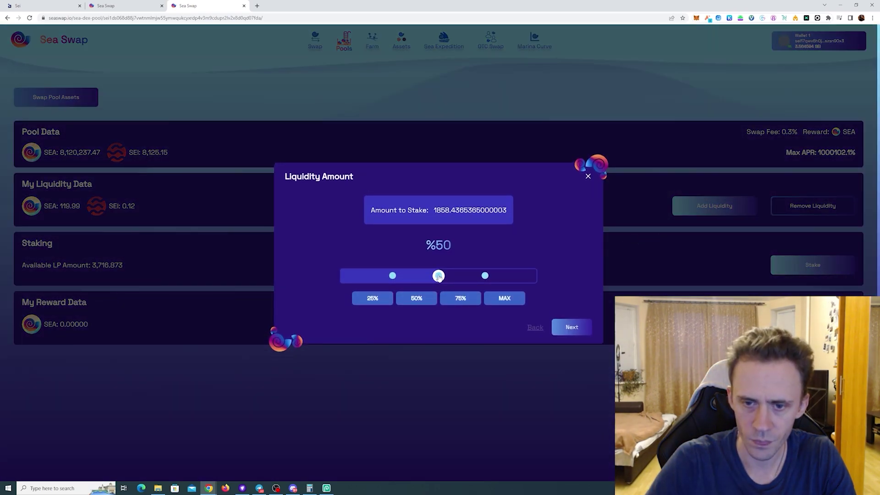
click(572, 328)
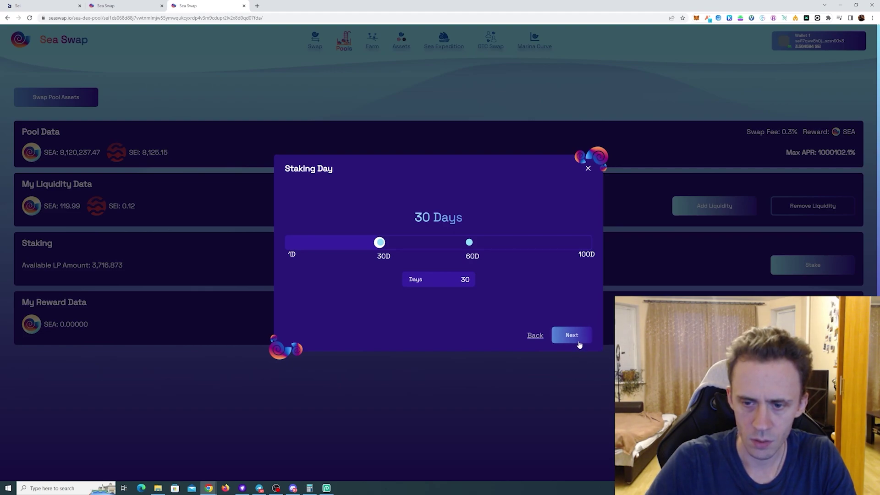
click(574, 338)
key(Return)
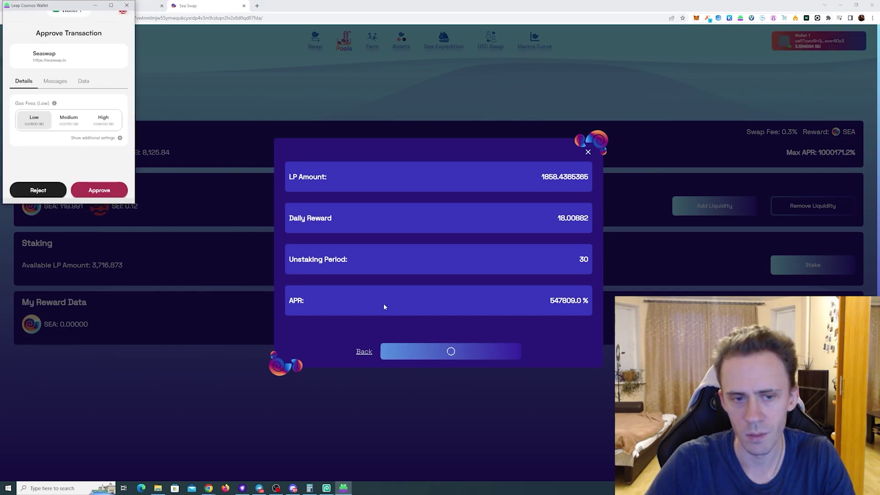
click(72, 116)
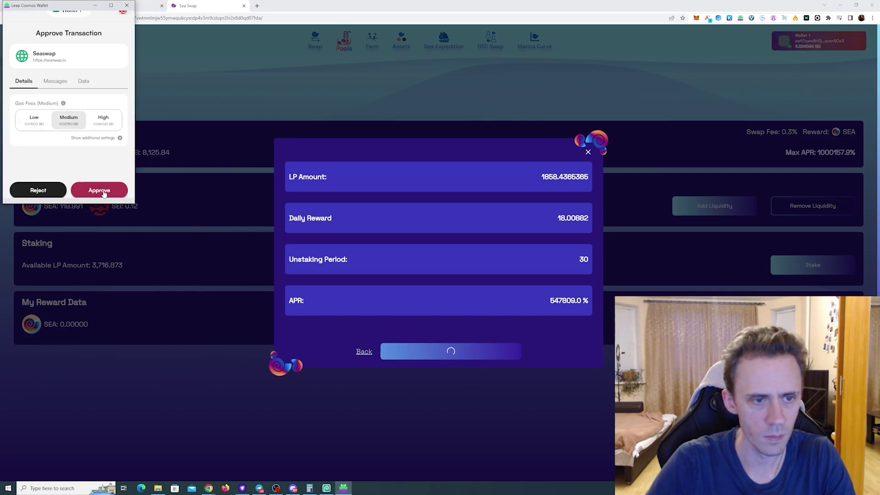
Approve the staking transaction and advance Mission 12 to step 11 on the MBP token
click(105, 194)
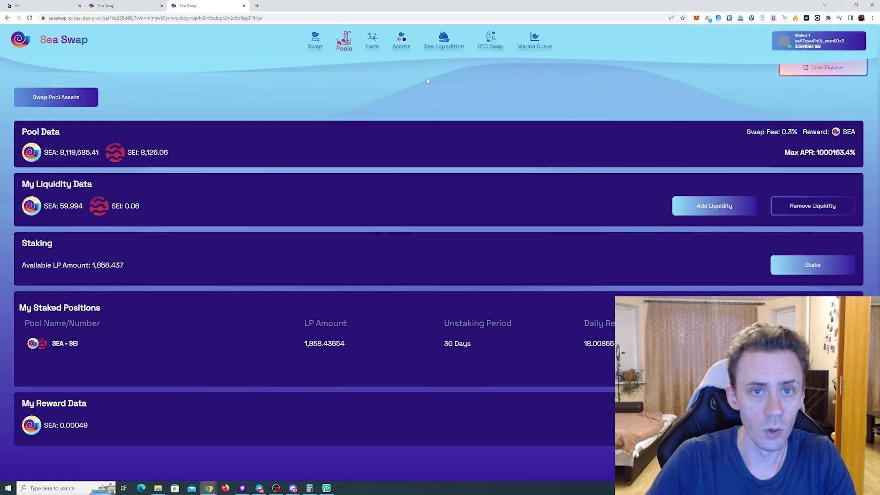
click(50, 3)
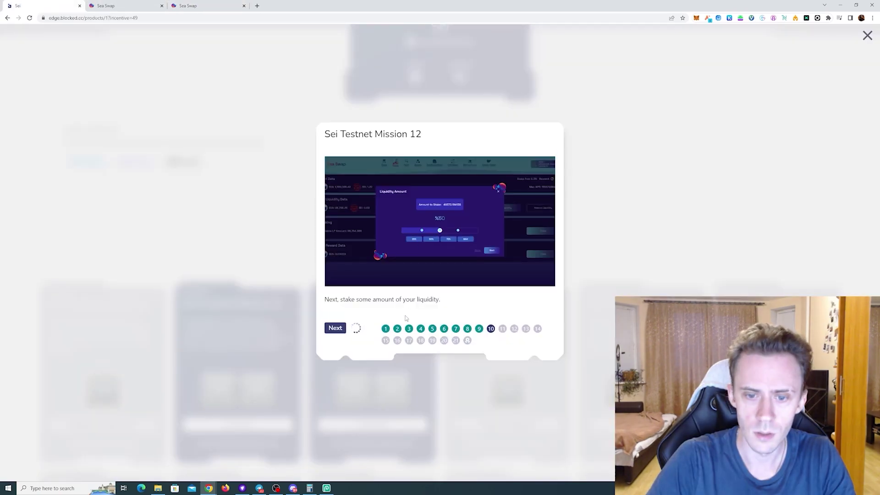
click(340, 329)
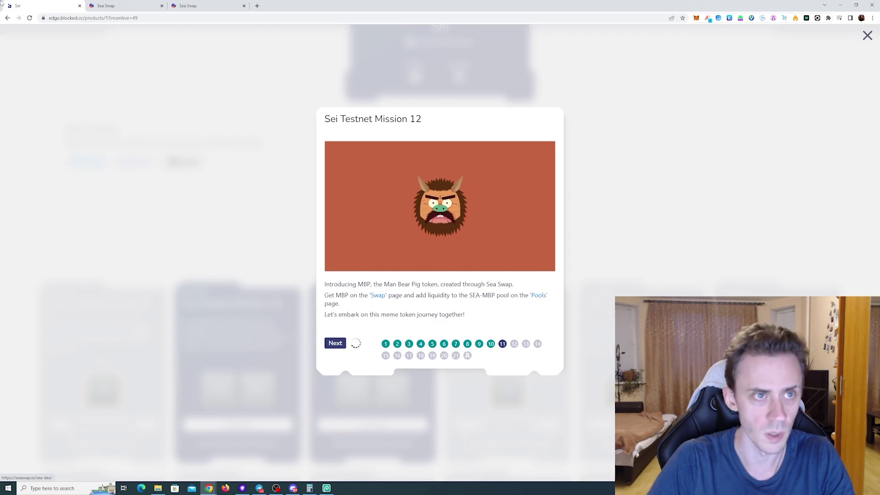
On the Sea Swap swap page, choose MBP as the token to receive
click(123, 5)
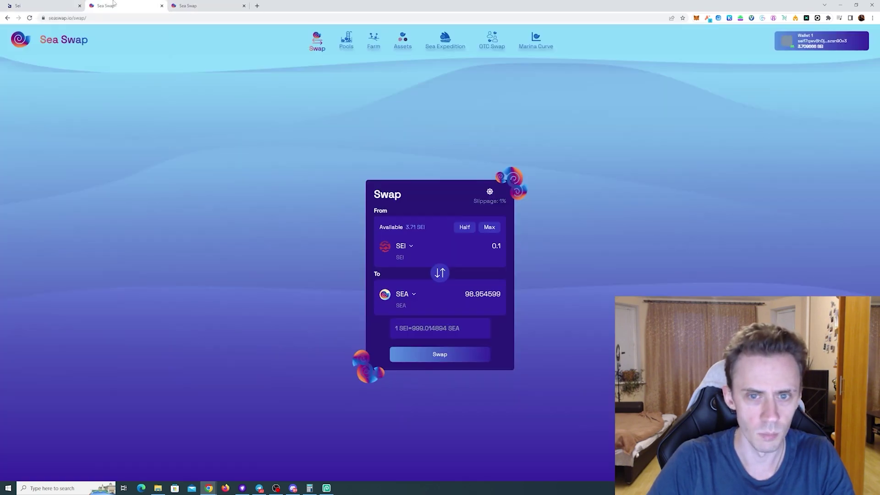
click(412, 248)
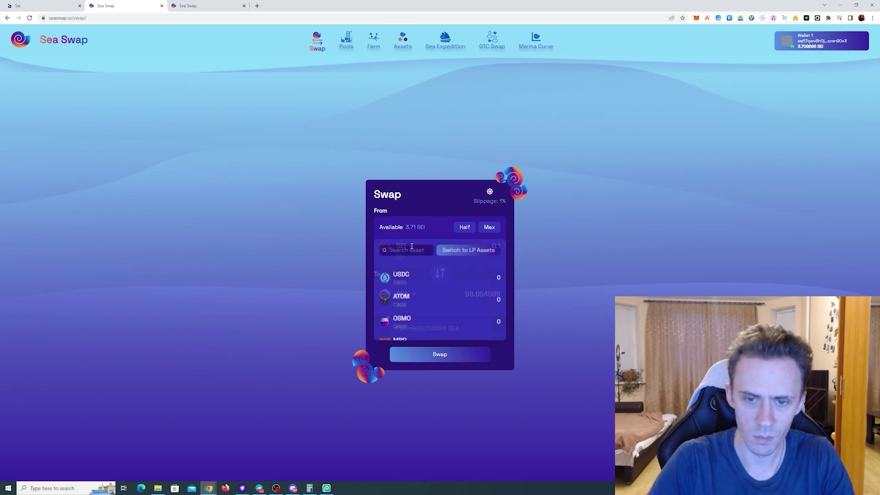
scroll(428, 282, down, 2)
scroll(429, 277, up, 2)
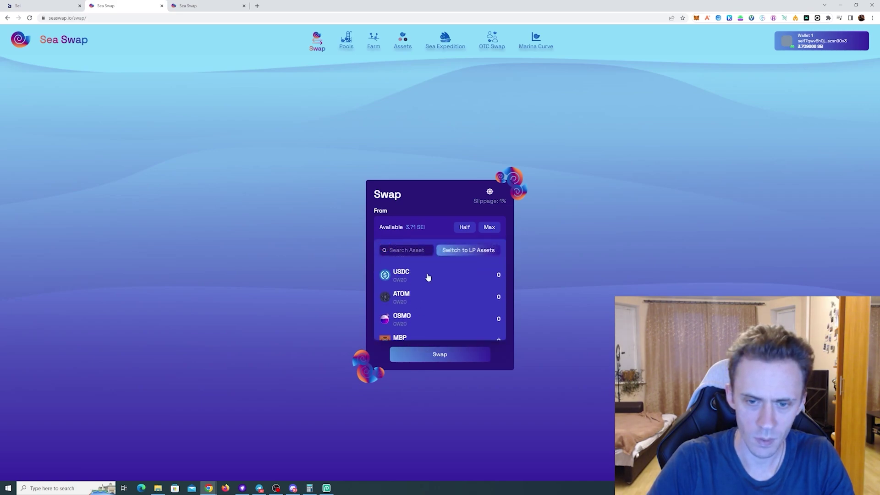
click(433, 220)
click(412, 294)
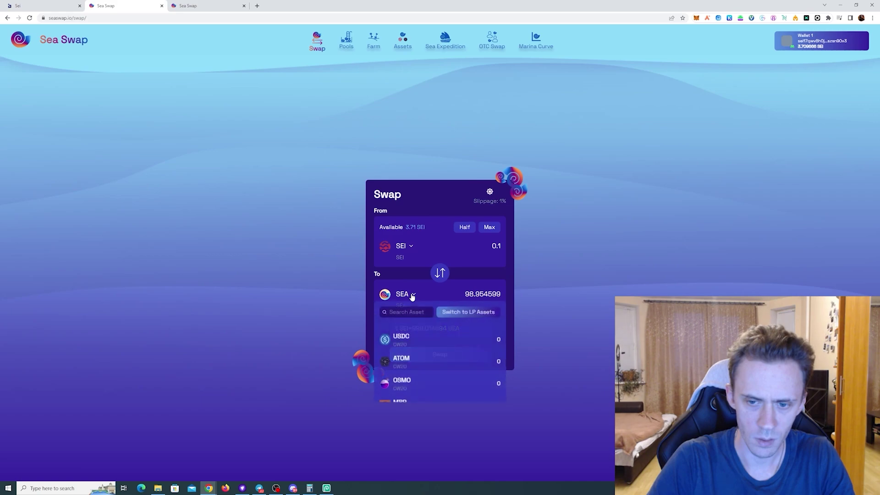
scroll(414, 344, down, 2)
click(416, 337)
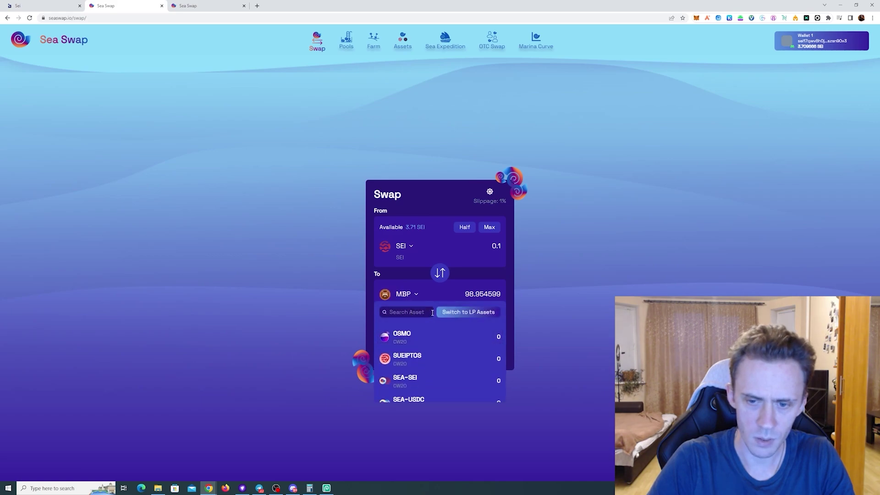
Swap 0.05 SEI for about 372.64 MBP at medium gas and approve it
click(493, 257)
key(BackSpace)
text(05)
click(431, 357)
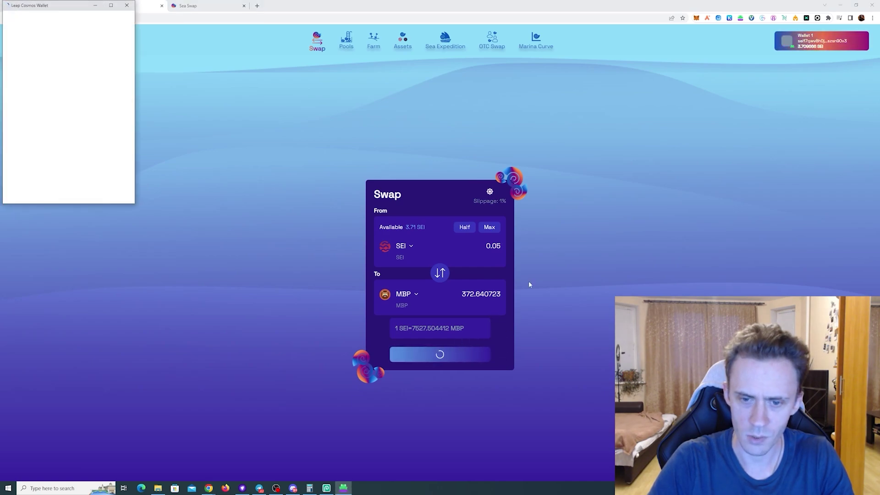
click(78, 122)
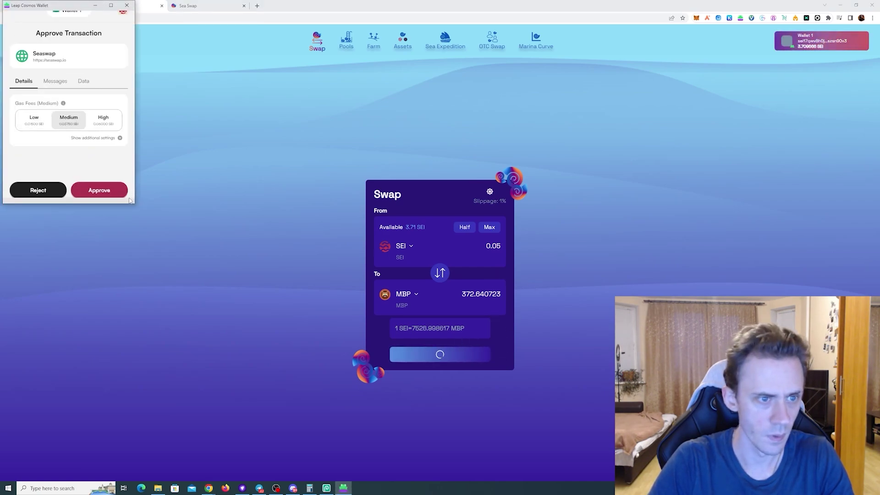
click(103, 192)
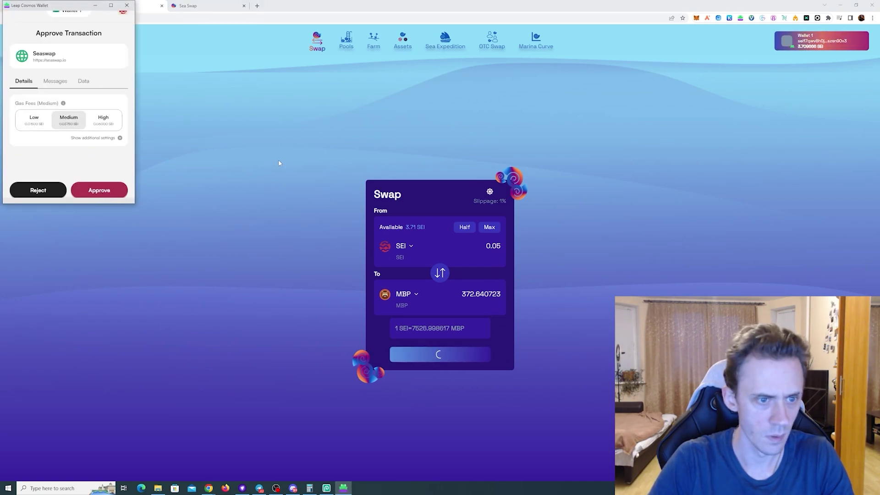
Open the SEA-MBP pool from the Pools list and reconnect the Leap wallet
click(346, 40)
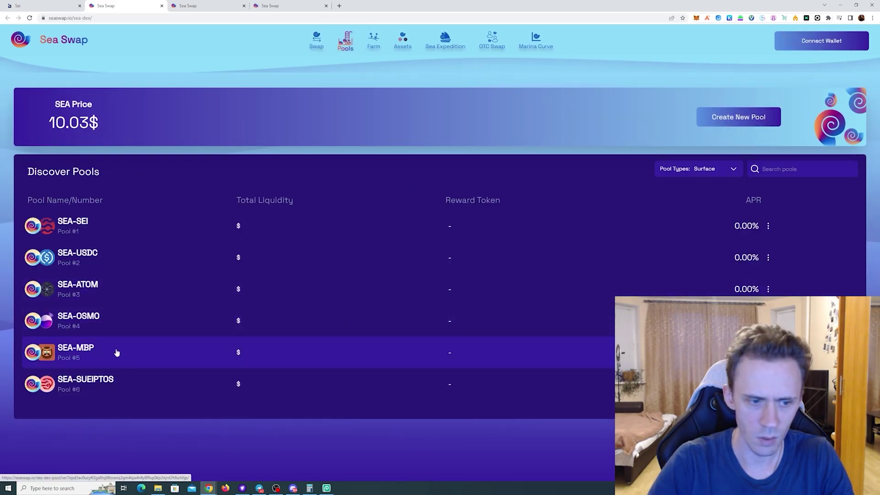
click(145, 351)
click(714, 206)
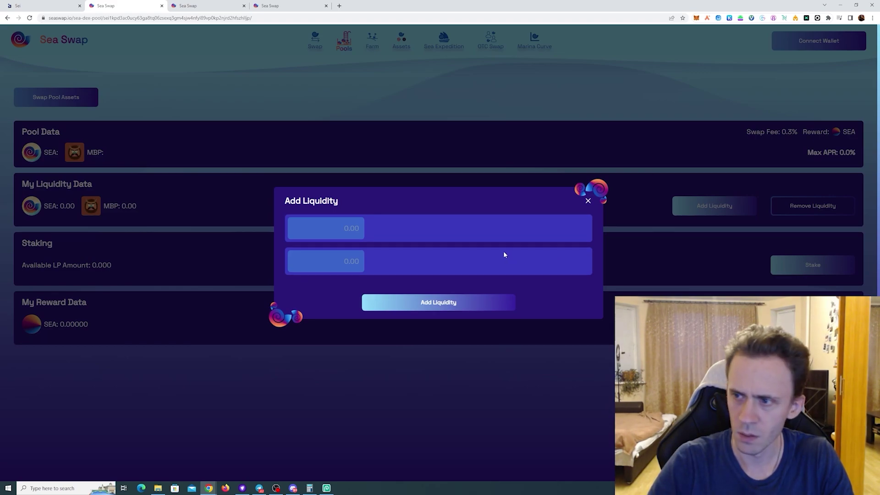
click(588, 201)
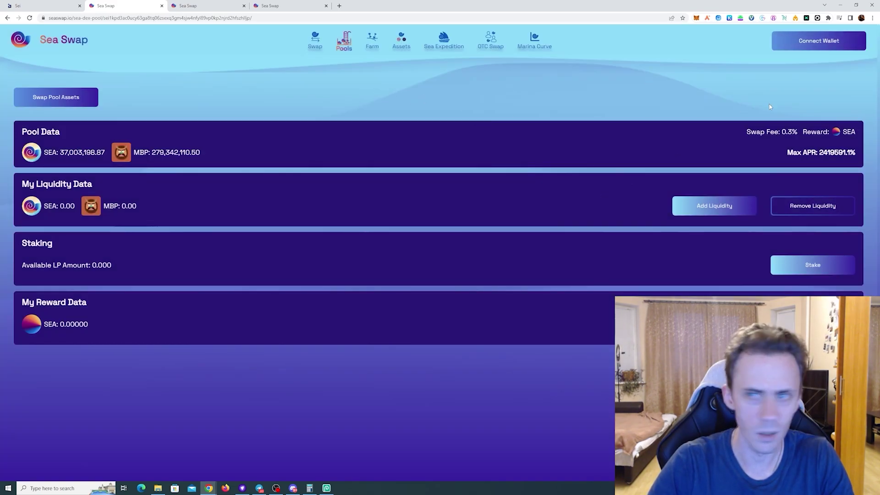
click(820, 40)
click(800, 87)
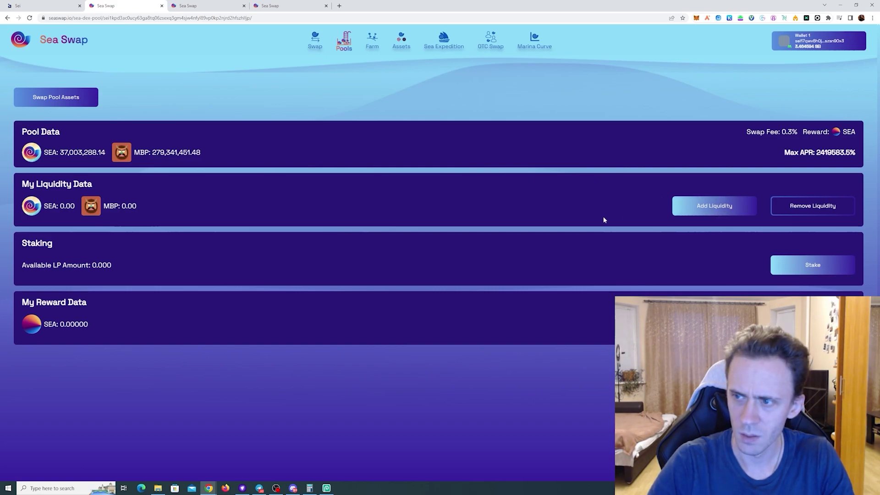
Deposit 26 SEA with the matching MBP into the SEA-MBP pool, approving with medium gas
click(740, 205)
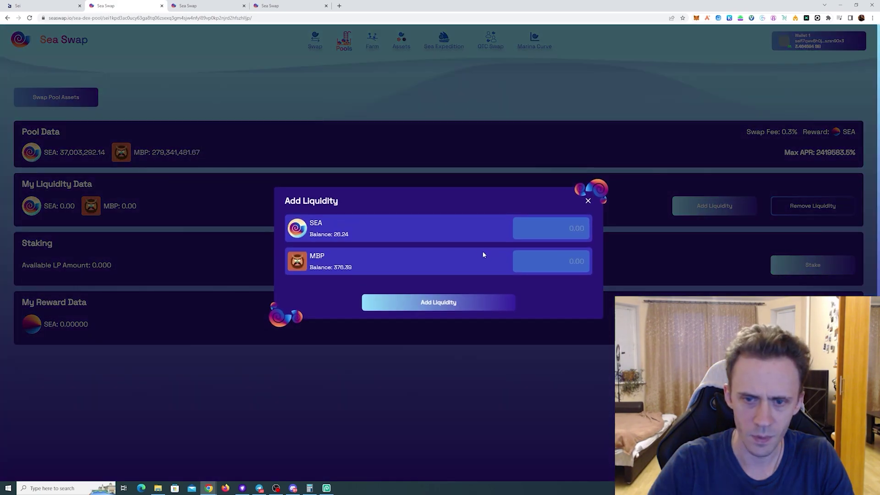
click(559, 230)
text(26)
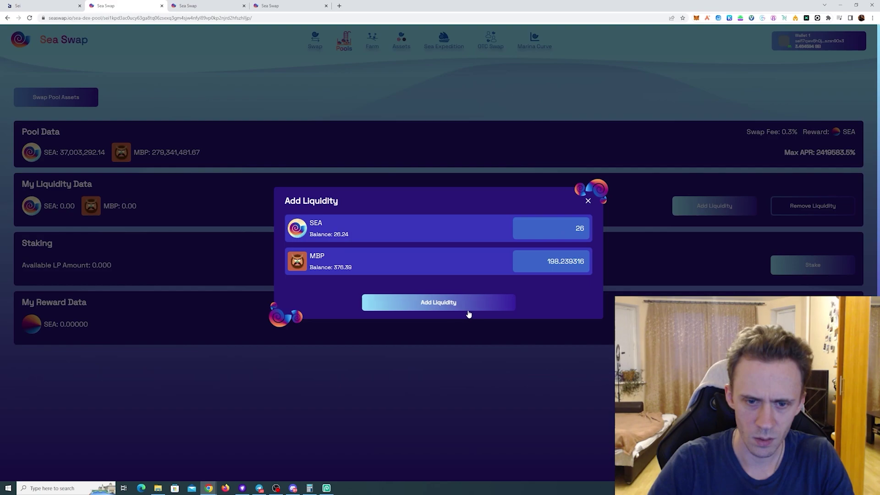
click(441, 309)
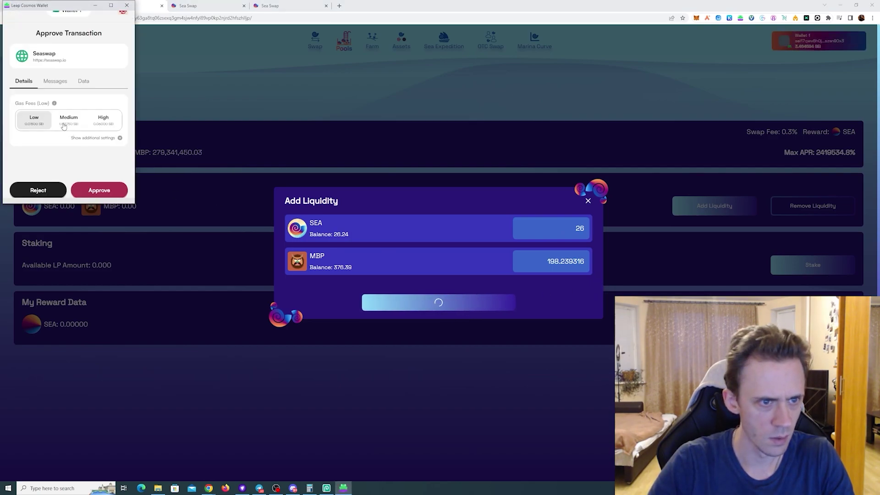
click(69, 120)
click(199, 196)
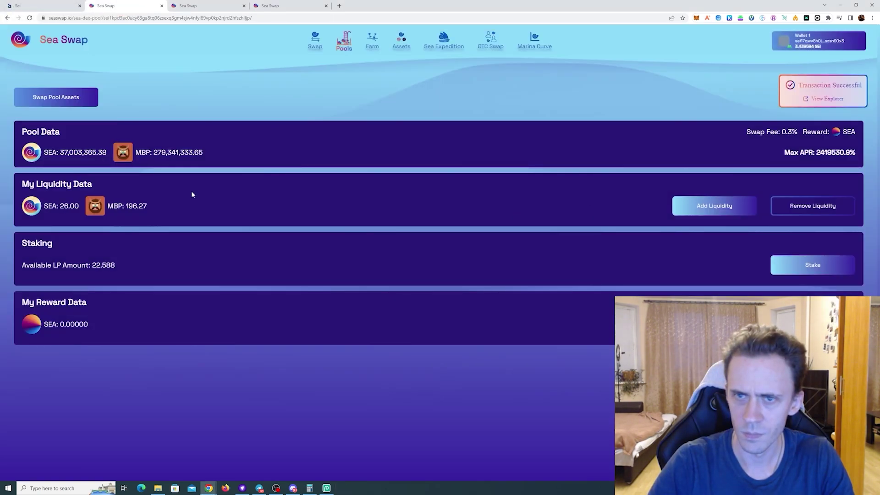
key(ctrl+shift+Tab)
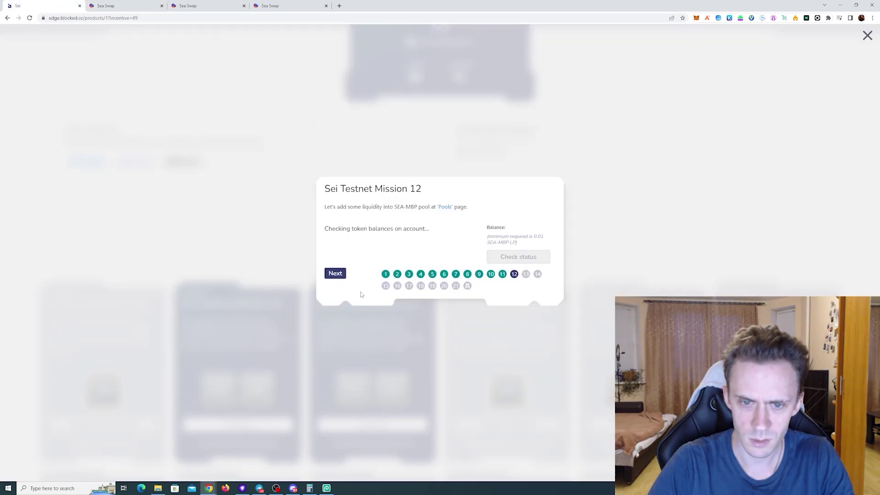
Advance Mission 12 past the 22.59 SEA-MBP LP balance check to the SUEIPTOS step
click(334, 273)
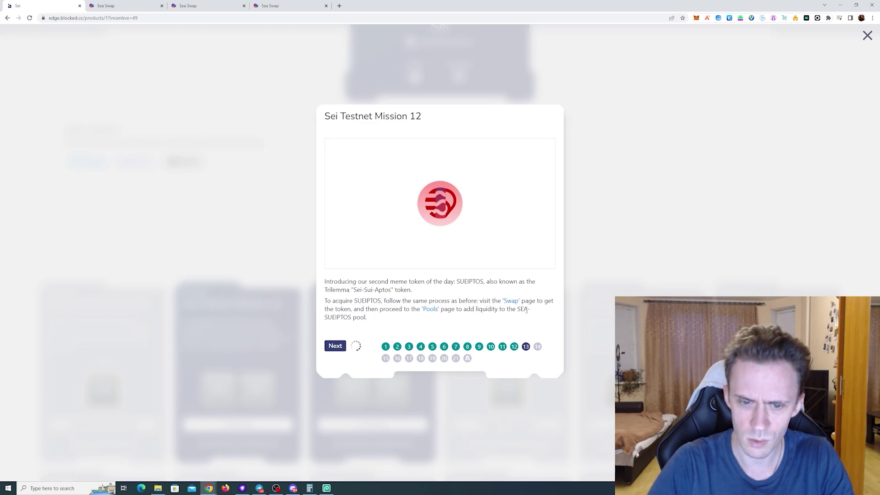
Swap 0.05 SEI for SUEIPTOS on Sea Swap and confirm it in the wallet
click(124, 6)
click(413, 295)
scroll(439, 332, down, 2)
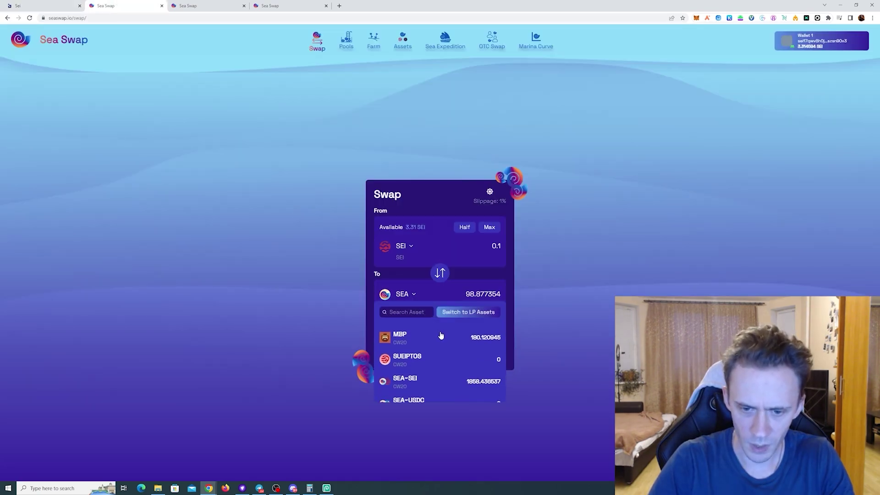
click(429, 359)
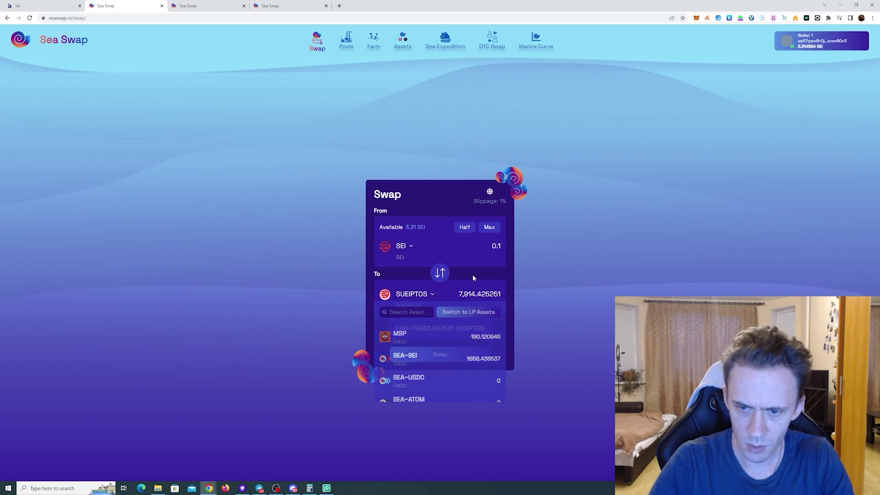
click(495, 243)
text(0.05)
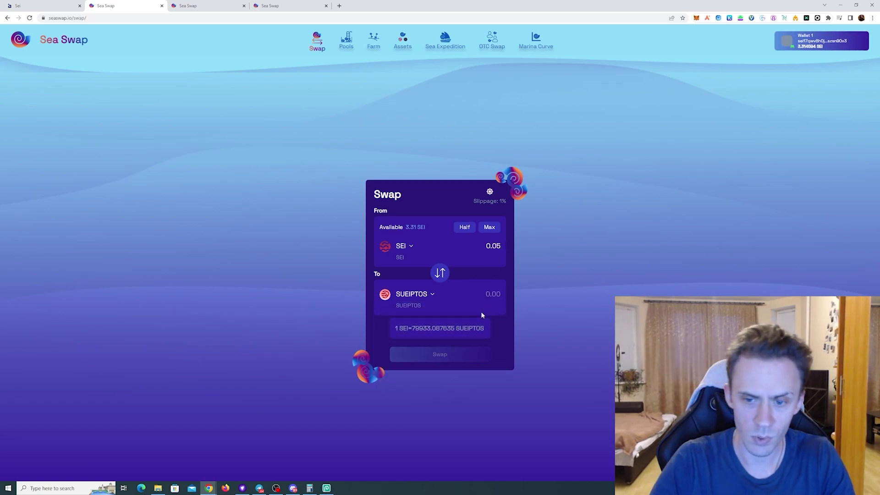
click(446, 352)
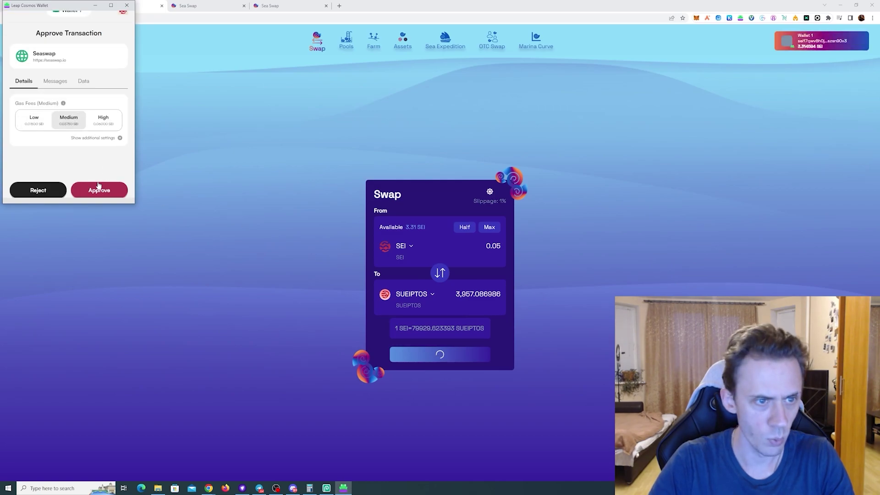
click(98, 191)
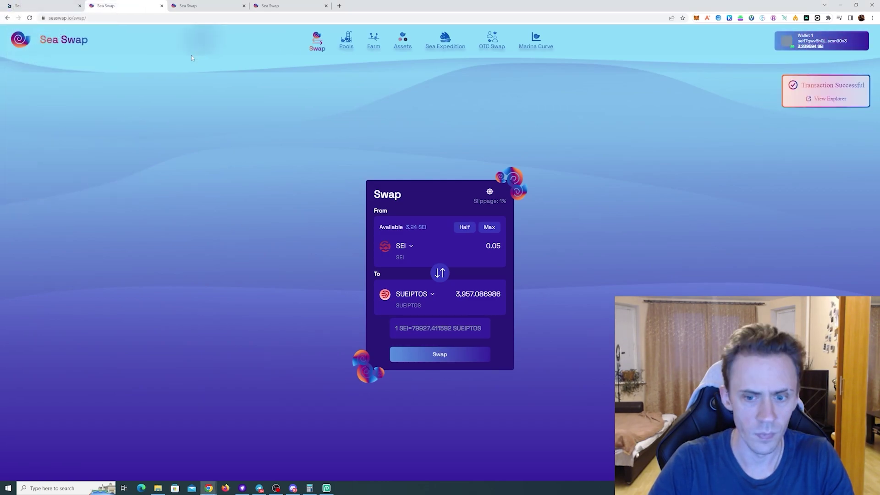
Advance the mission to the liquidity check and close the duplicate Sea Swap tabs
click(43, 3)
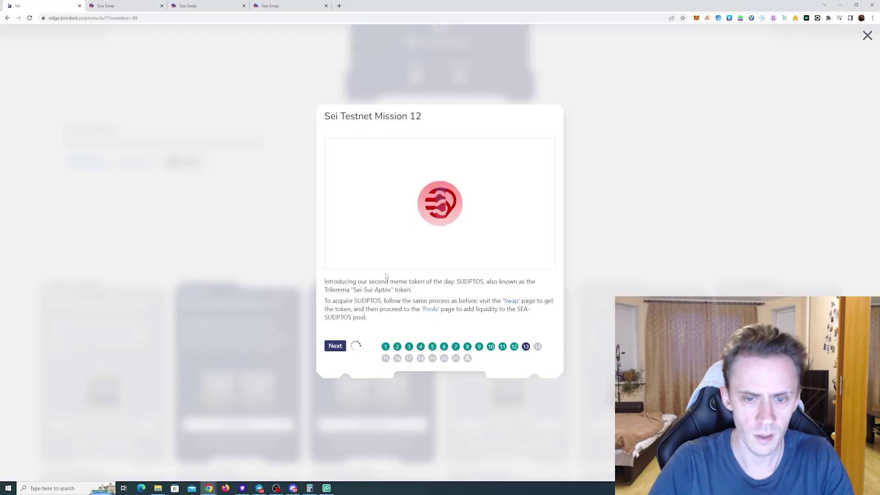
click(342, 347)
click(123, 6)
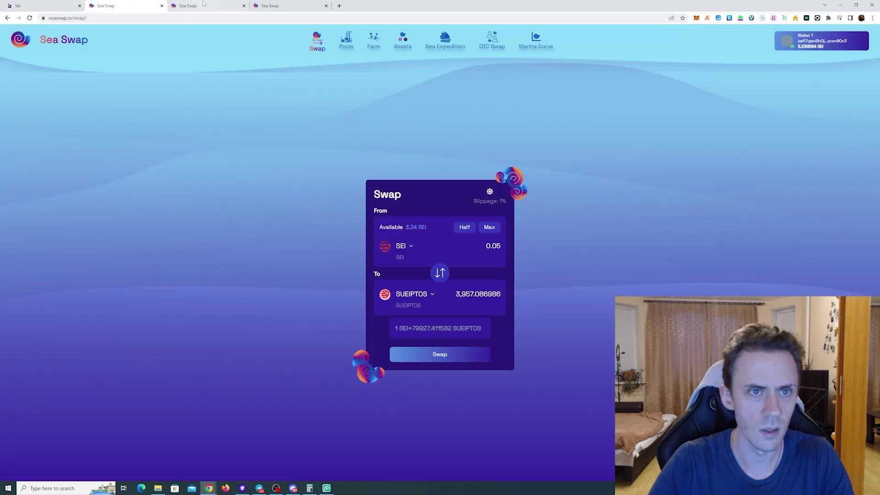
click(220, 5)
click(244, 6)
click(243, 5)
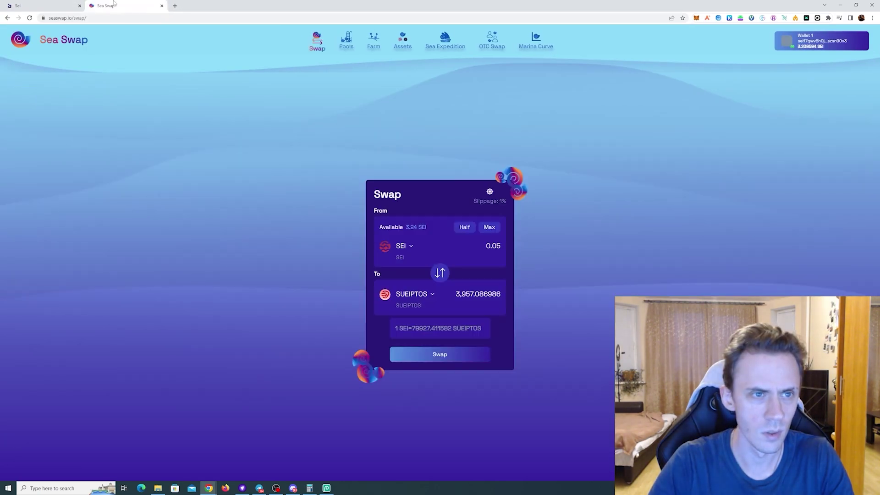
Deposit 40 SEA with matching SUEIPTOS into the SEA-SUEIPTOS pool, approving with medium gas
click(342, 44)
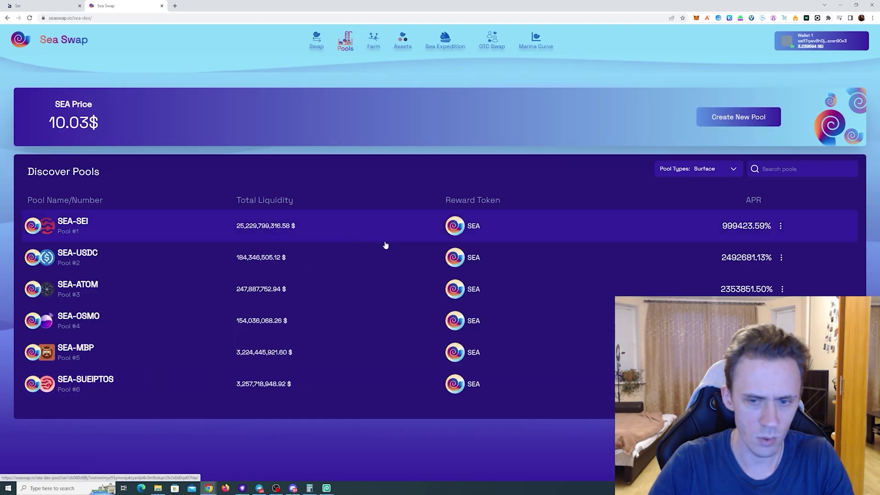
click(190, 401)
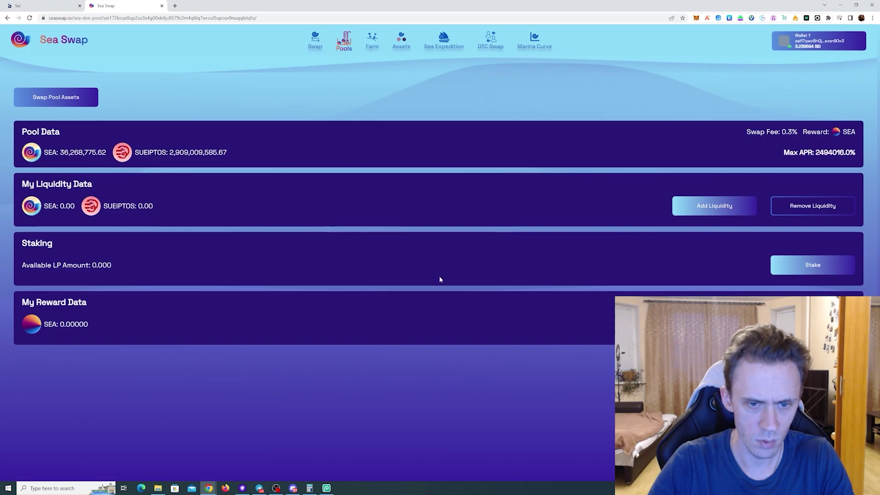
click(731, 210)
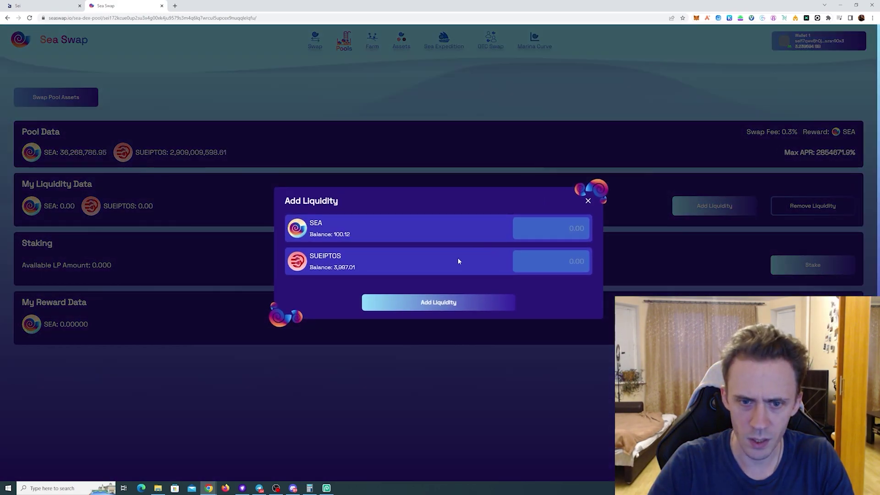
click(563, 228)
text(40)
click(422, 304)
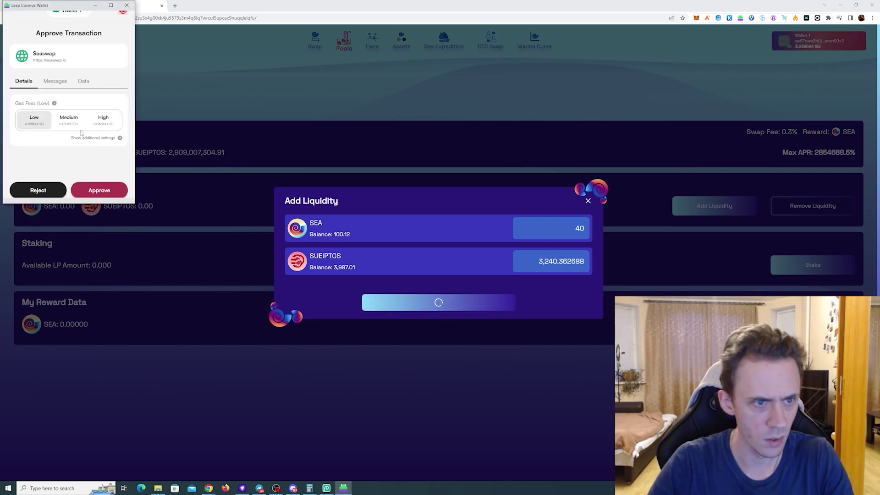
click(70, 120)
click(108, 191)
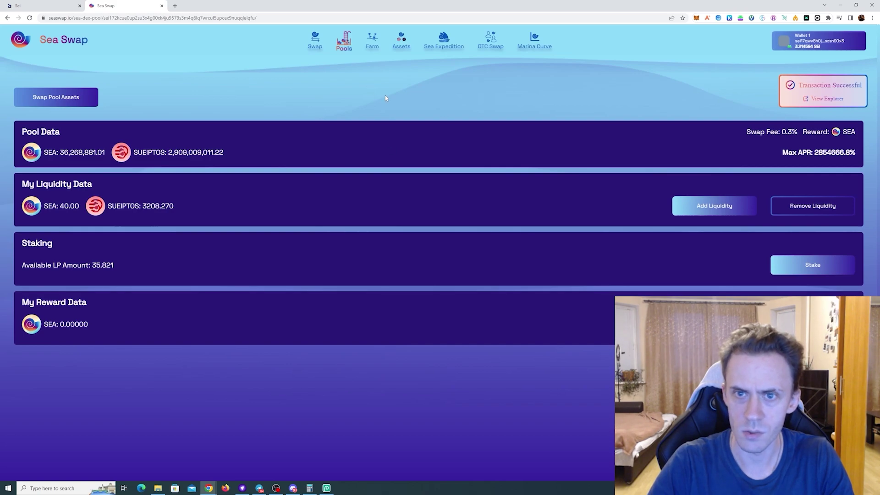
Advance Mission 12 to the Marina Curve step and open the Marina Curve link in a new tab
click(62, 3)
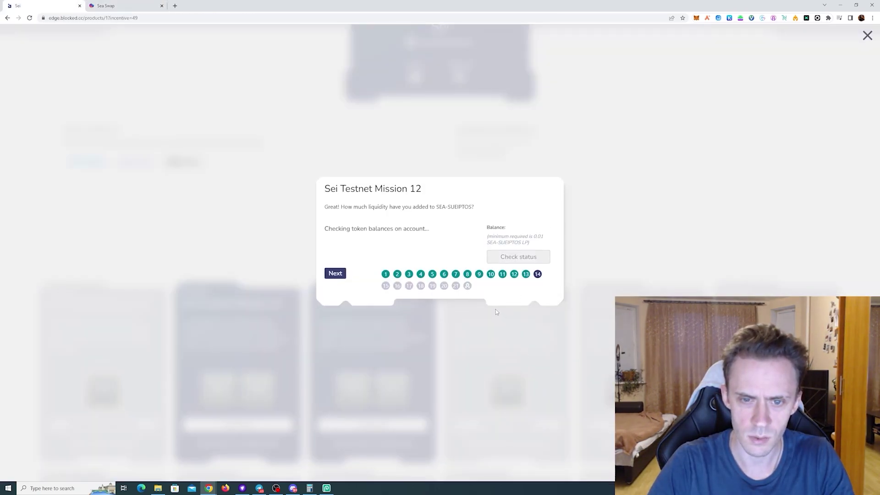
click(337, 276)
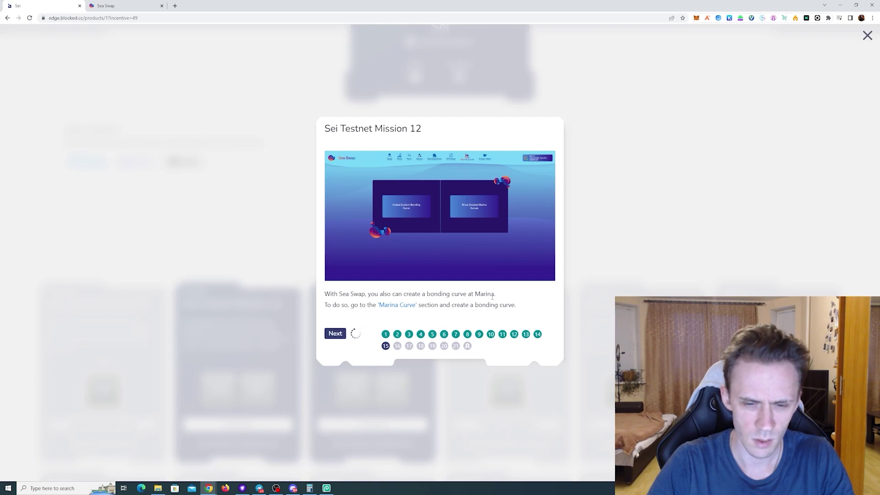
right_click(397, 308)
click(414, 313)
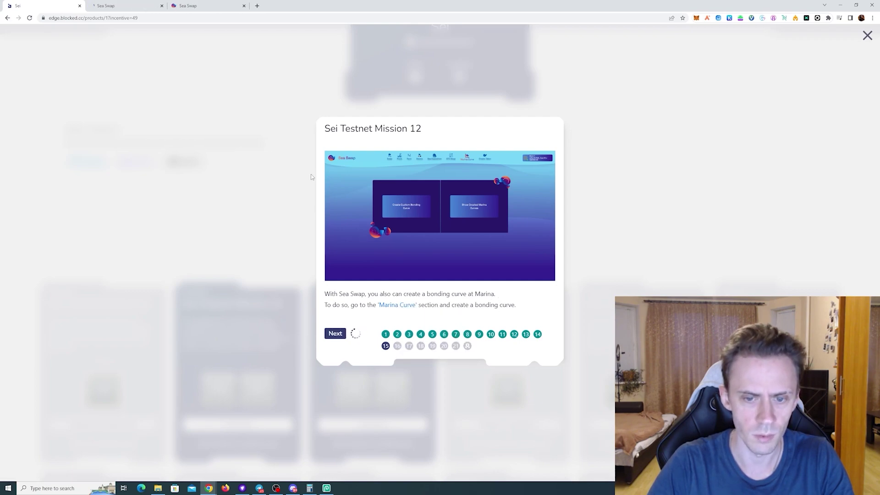
Start a custom bonding curve named 123 with ticker TTT and choose the Linear type
click(119, 6)
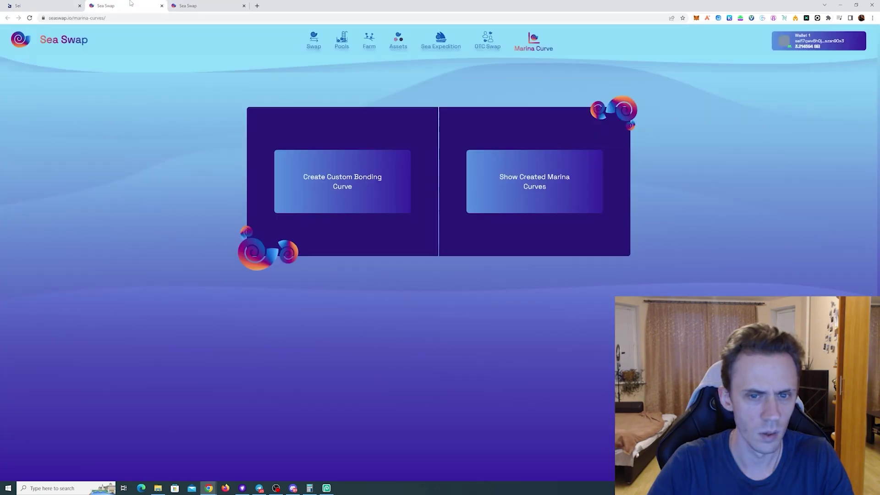
click(337, 196)
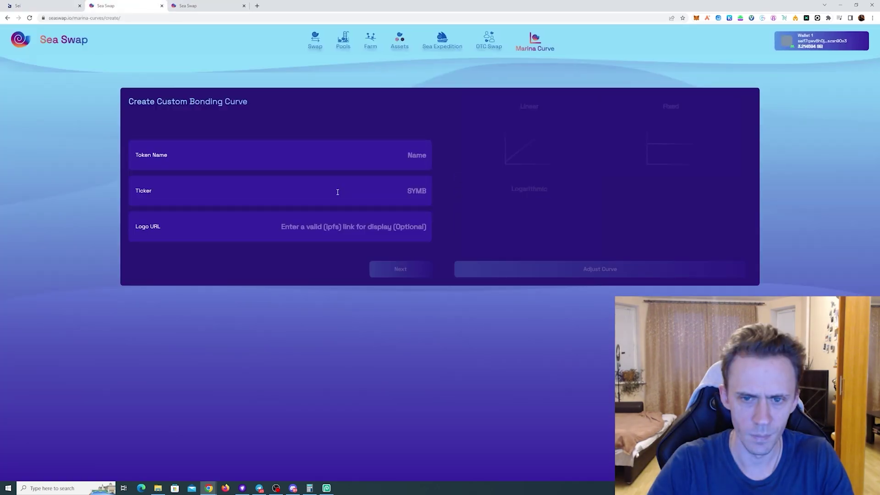
text(123)
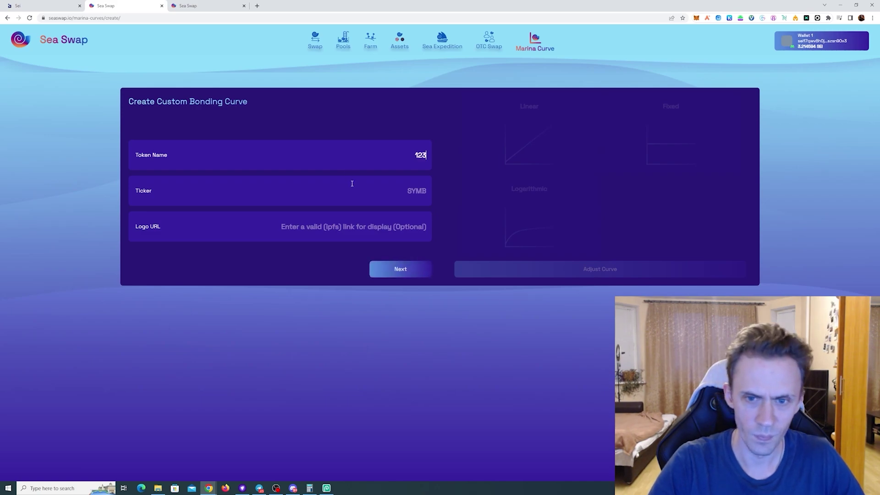
text(12)
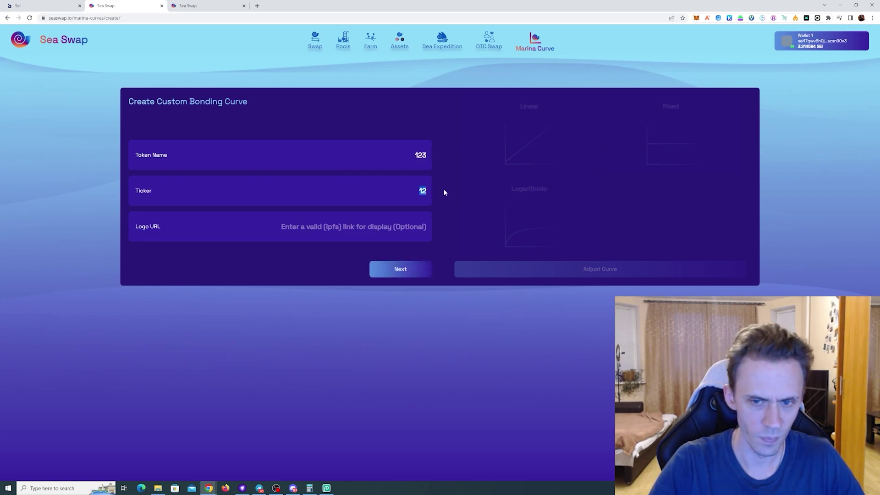
text(TTT)
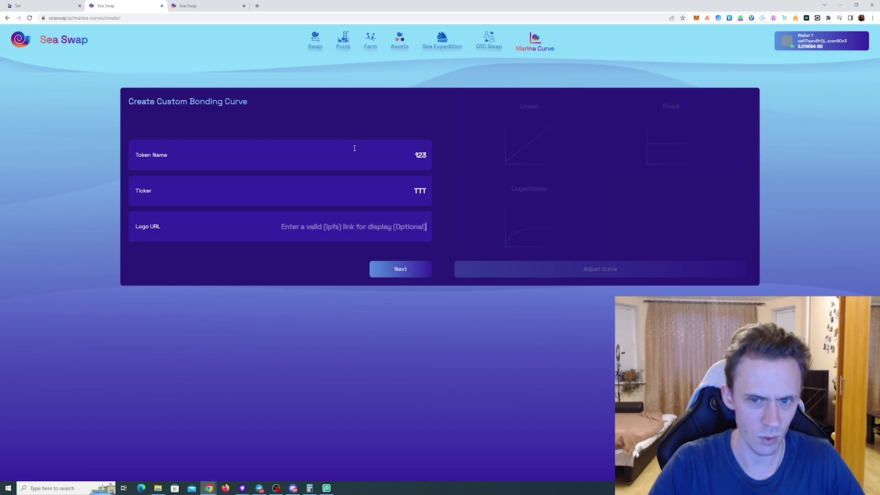
click(400, 270)
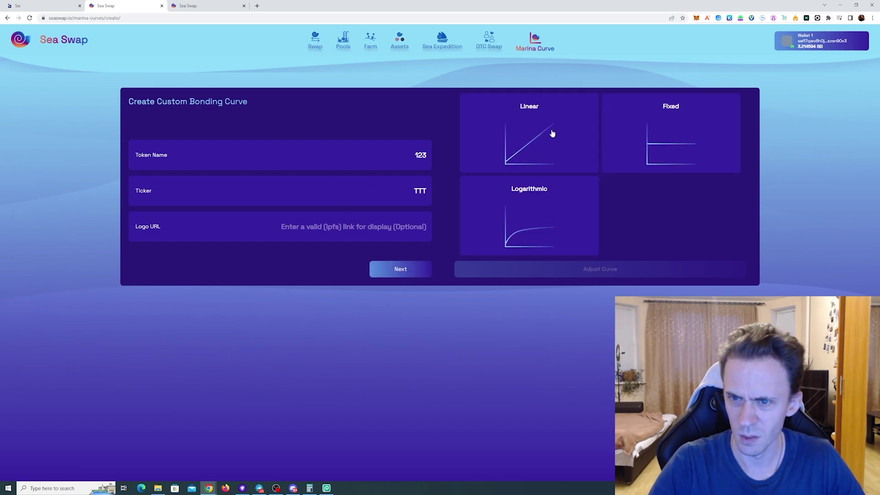
click(553, 163)
click(610, 270)
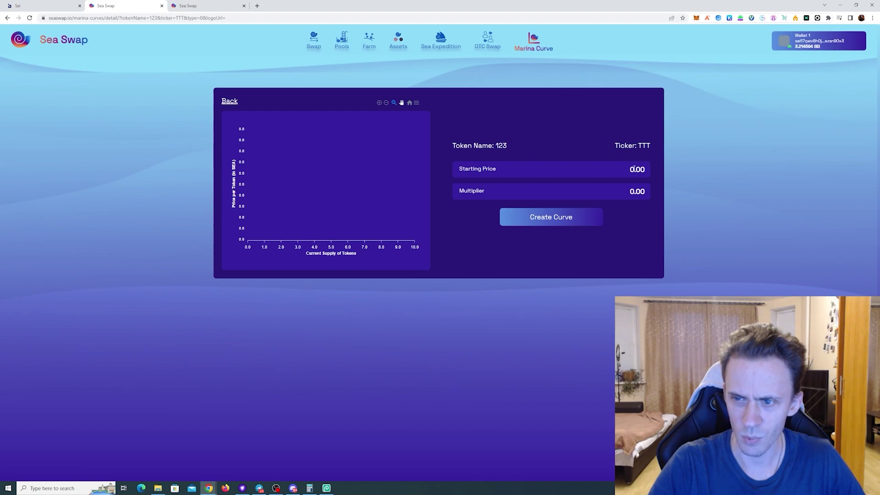
Create the curve with starting price 1 and multiplier 1, approving in the Leap wallet
click(632, 169)
text(1)
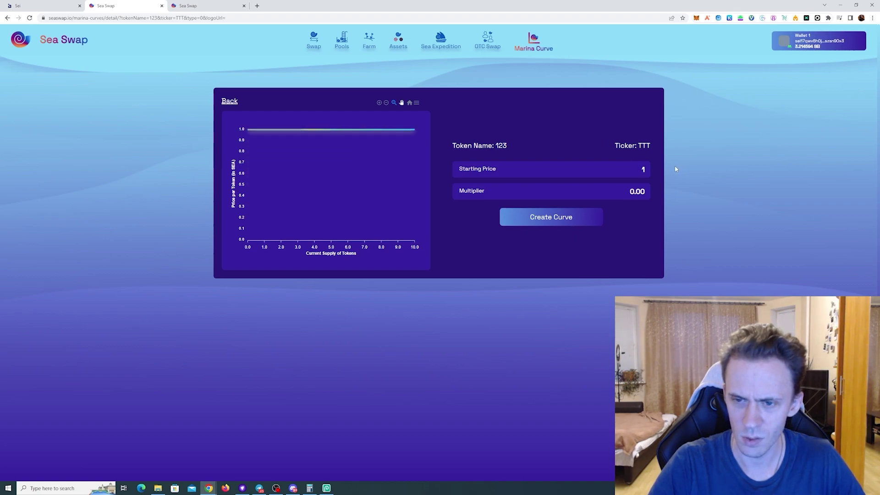
text(1)
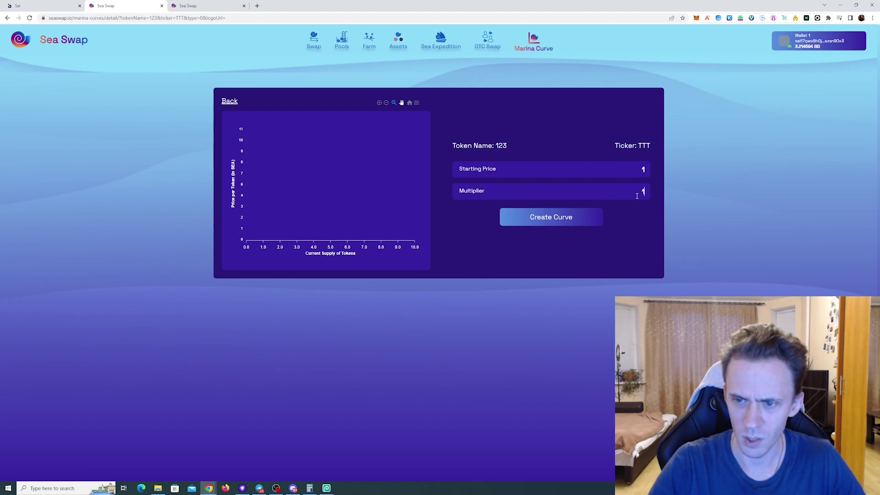
click(561, 217)
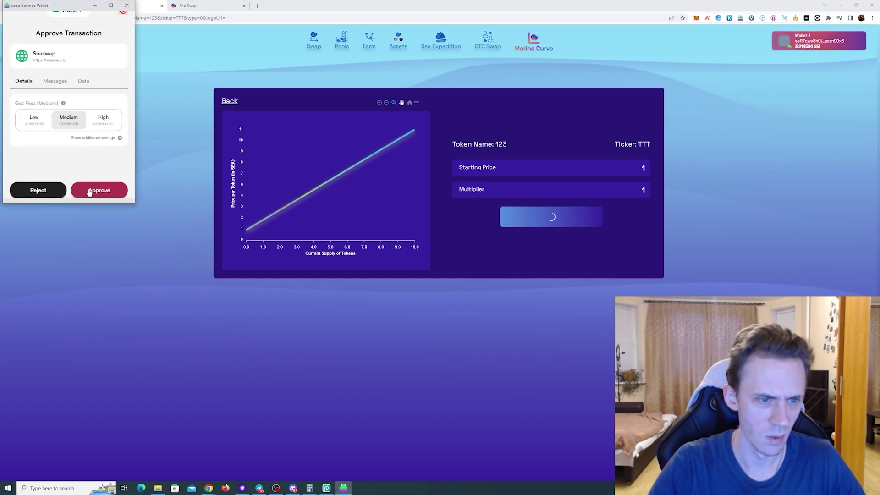
click(94, 190)
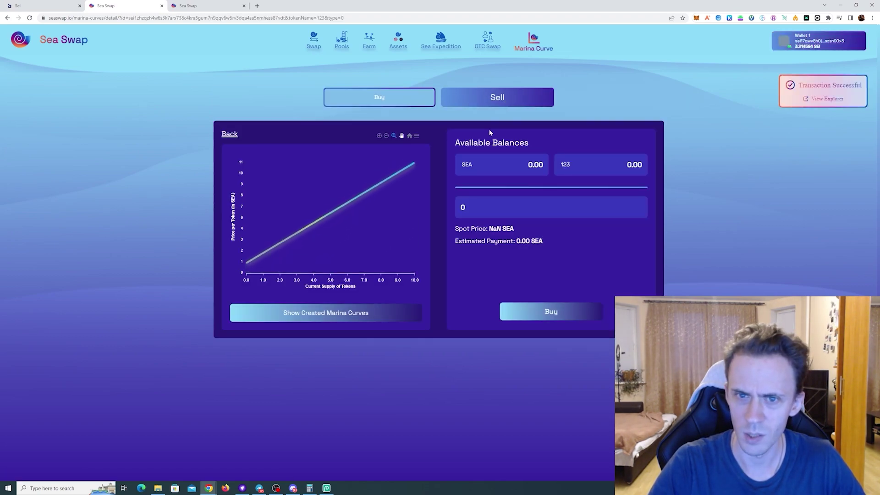
Advance the mission to the OTC Swap step and open OTC Swap in a new tab
click(46, 6)
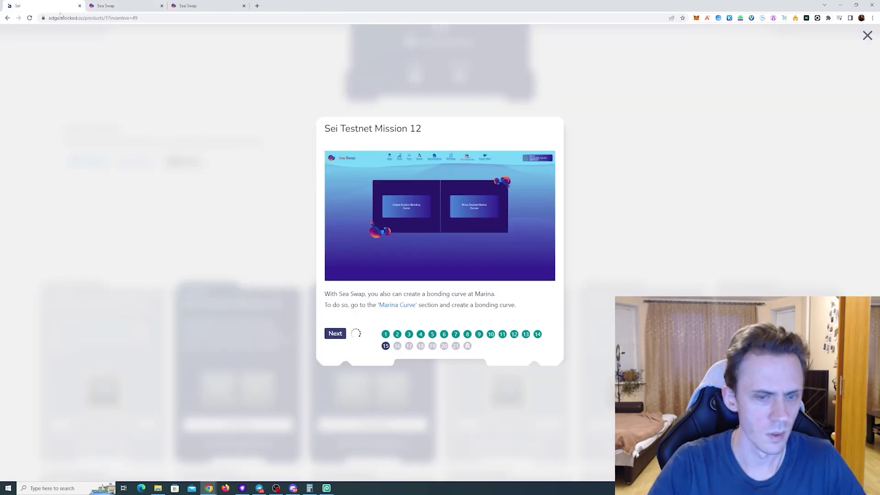
click(336, 334)
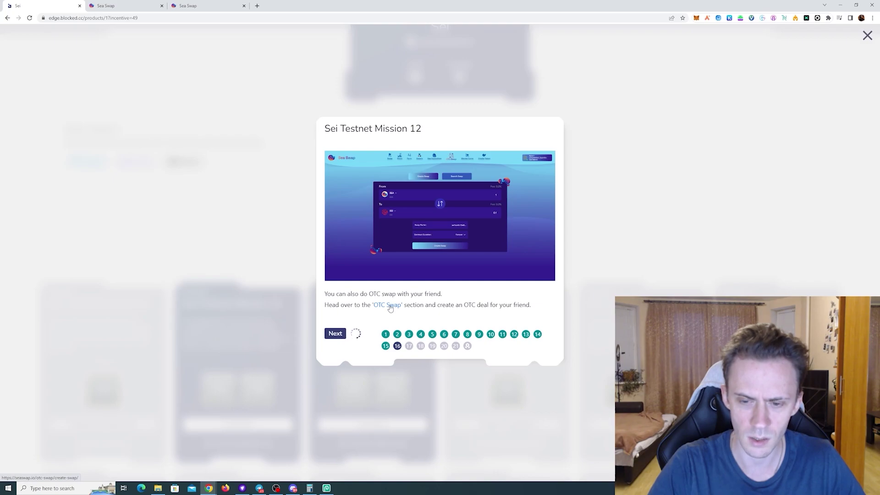
right_click(390, 307)
click(410, 311)
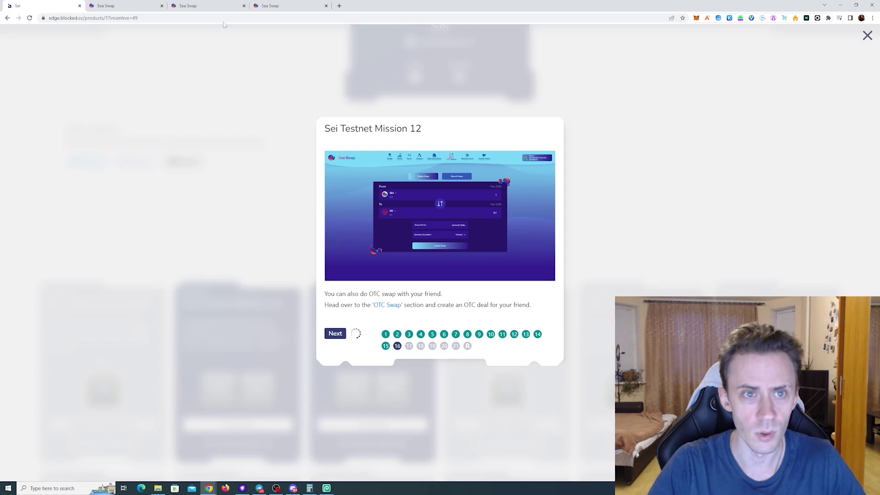
click(126, 5)
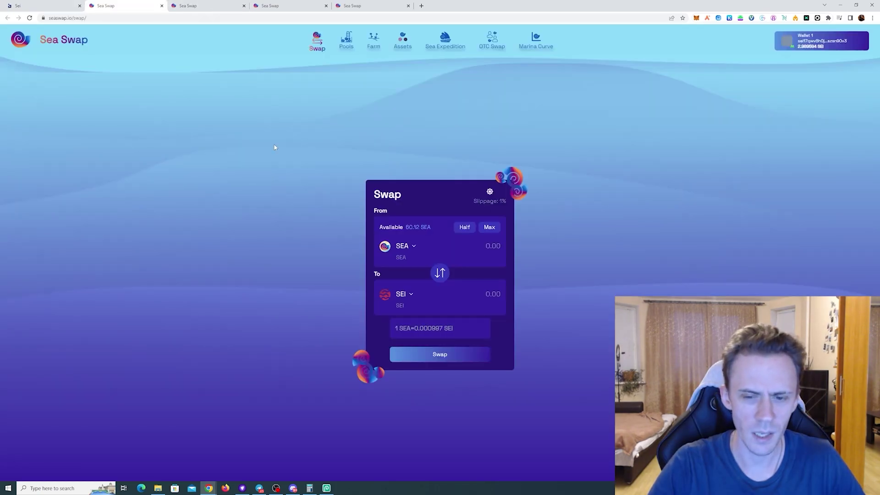
Advance the mission to the Sea Expedition staking step and open Sea Expedition
click(43, 6)
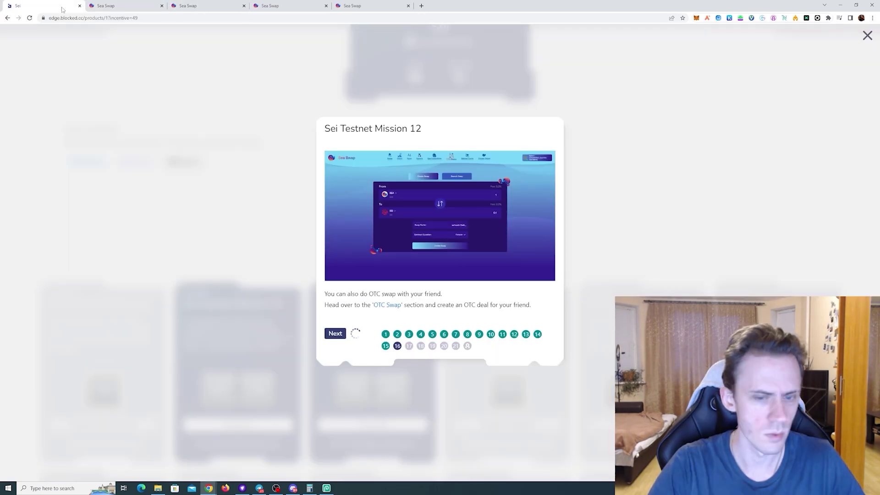
click(337, 334)
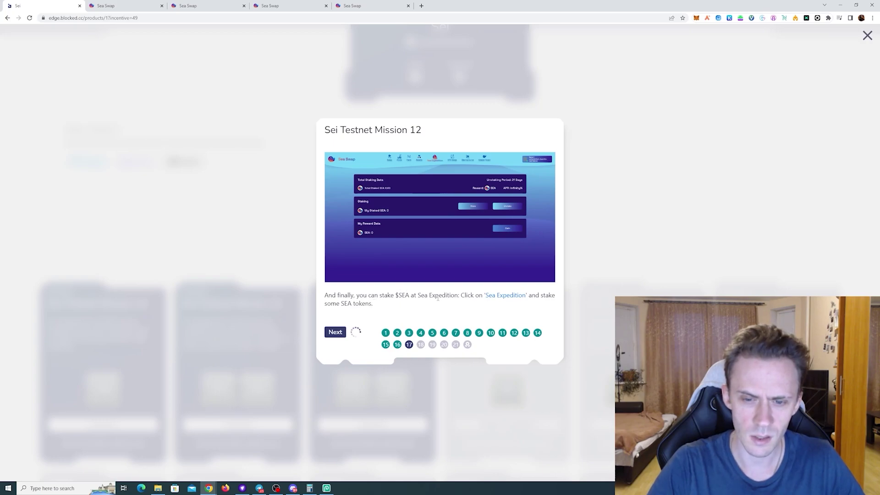
click(510, 296)
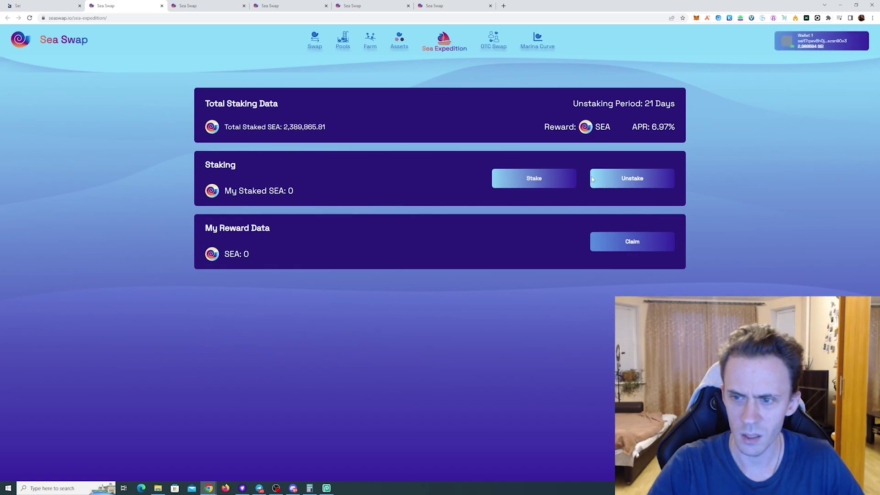
Stake 50% of the SEA balance (30.061217 SEA) with medium gas, then advance Mission 12
click(541, 182)
click(438, 278)
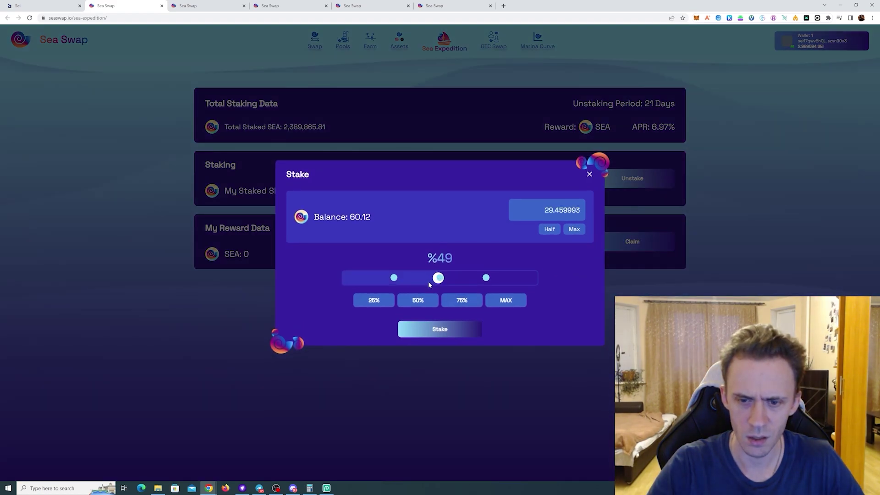
click(418, 300)
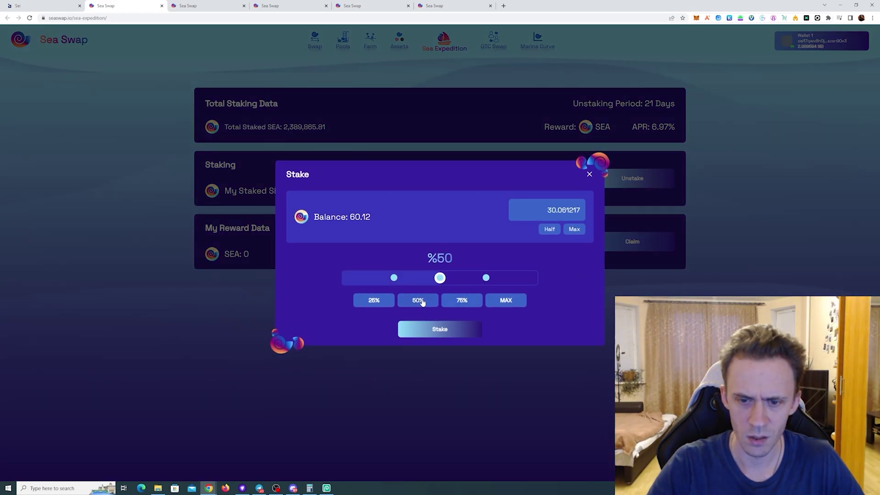
click(439, 329)
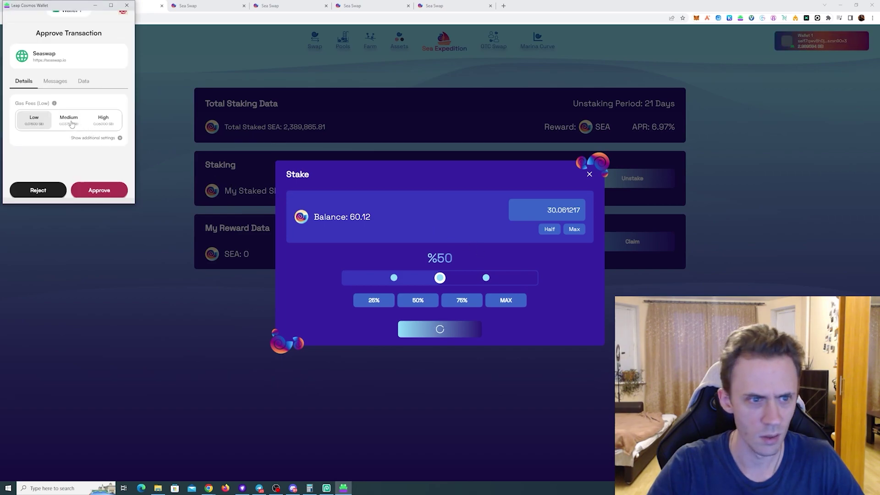
click(69, 119)
click(91, 191)
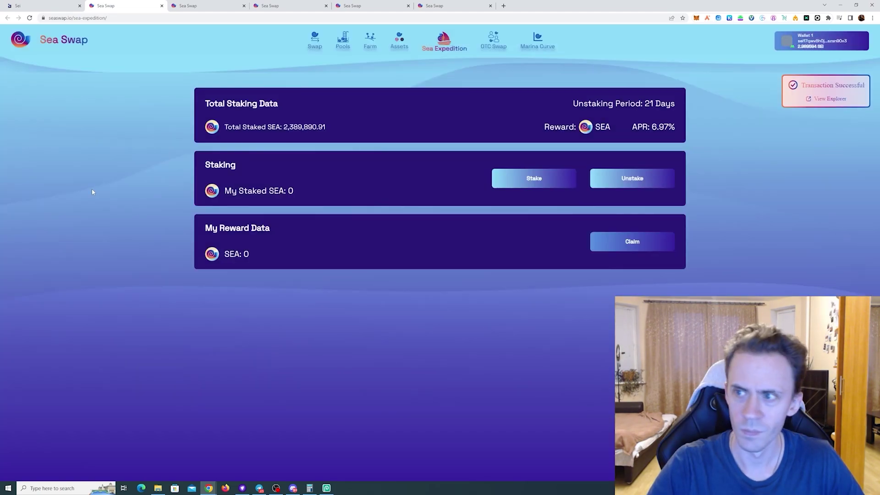
click(43, 6)
click(339, 333)
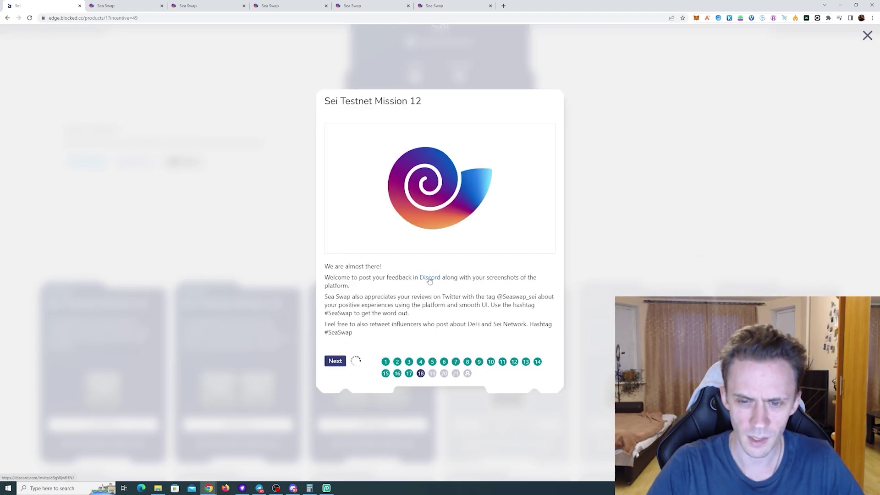
Submit the Twitter handle, pass the Discord step, and dismiss the Mission 12 completion message
click(334, 361)
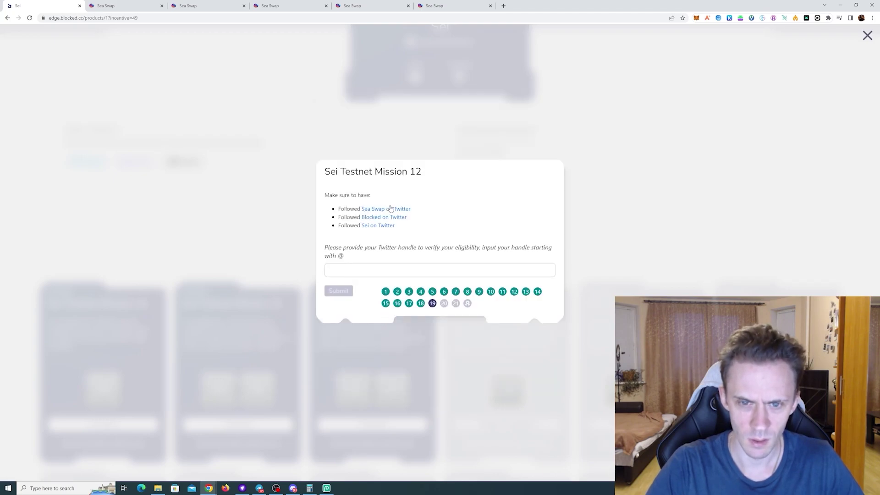
click(362, 265)
text(@ovod_off)
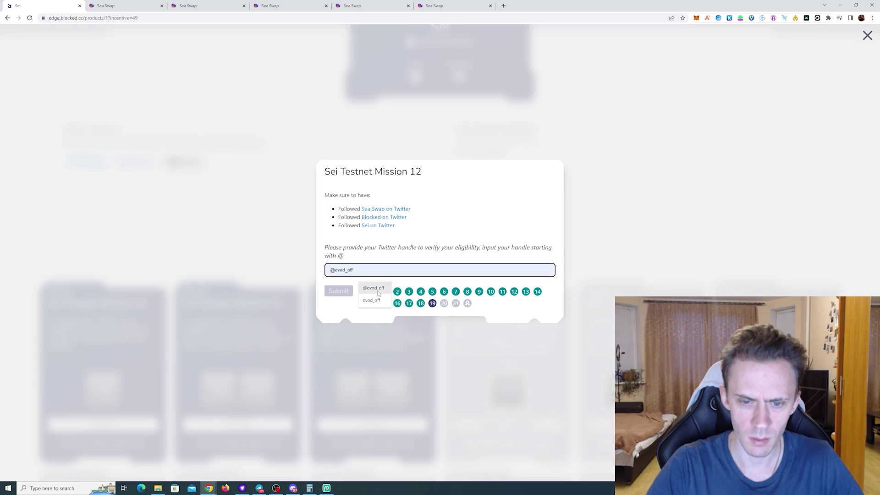
click(338, 291)
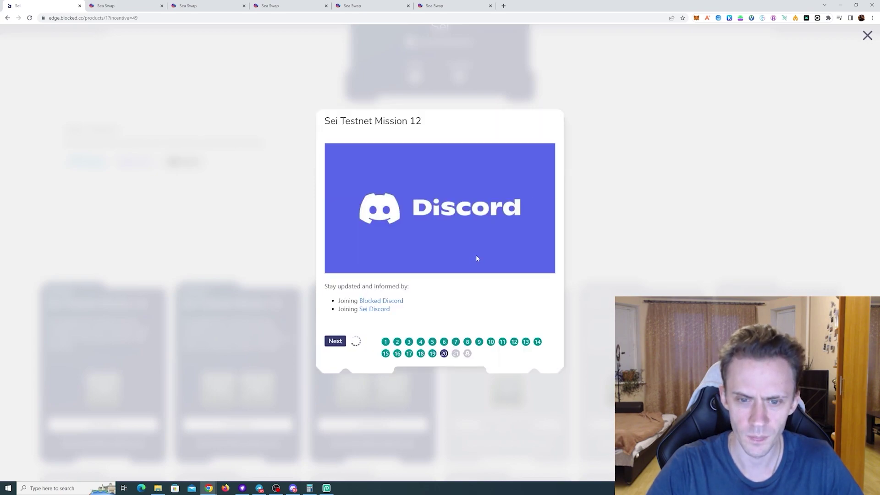
click(337, 341)
click(335, 252)
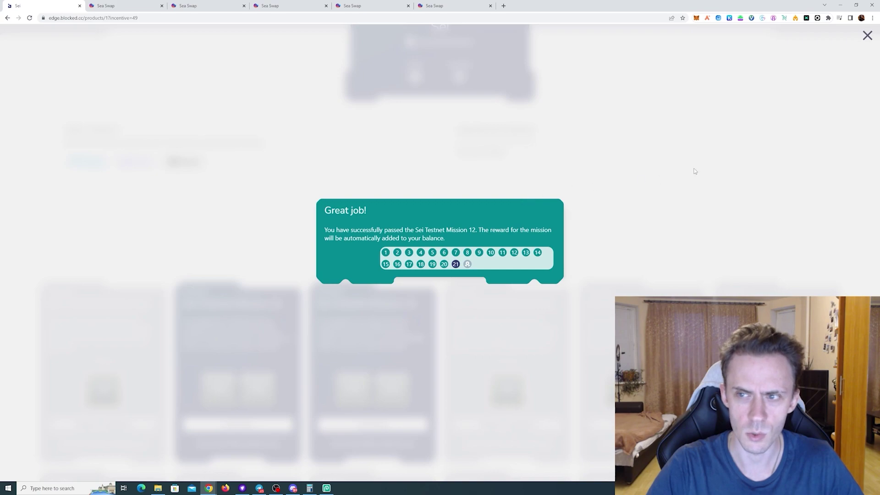
click(867, 36)
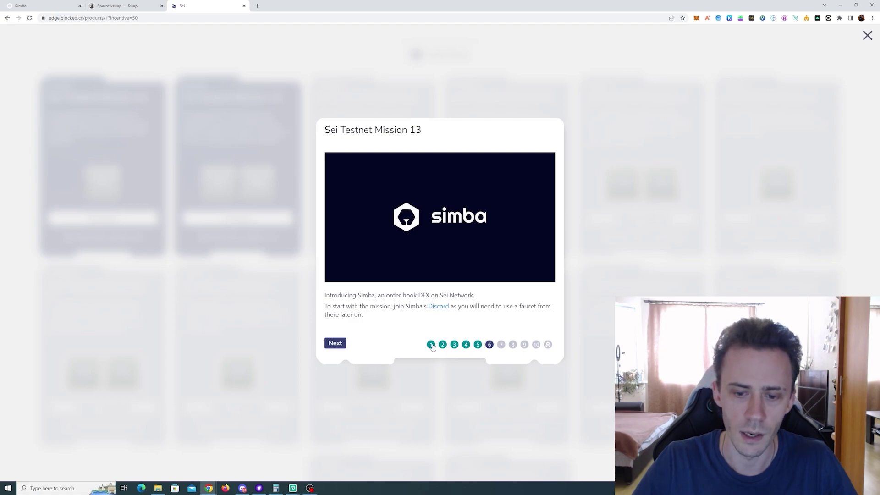
Advance Mission 13 to the 38.98 SUSD balance check, then switch to the Simba Exchange Discord
click(335, 344)
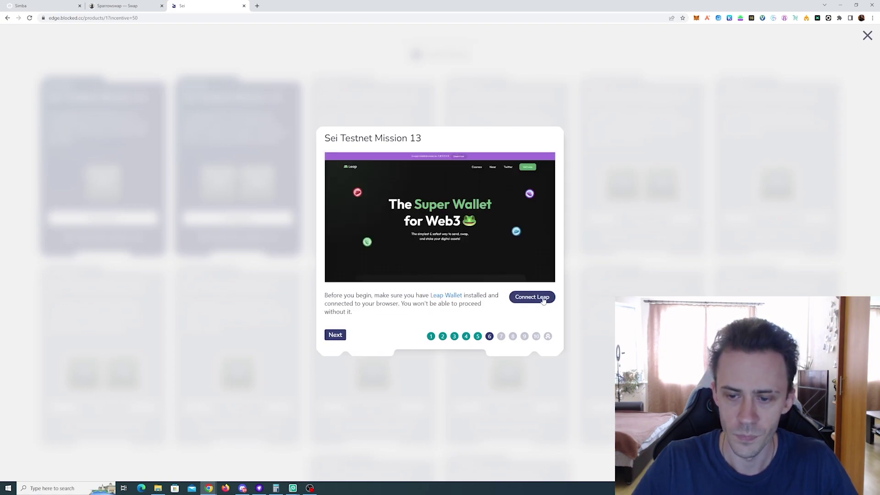
click(341, 334)
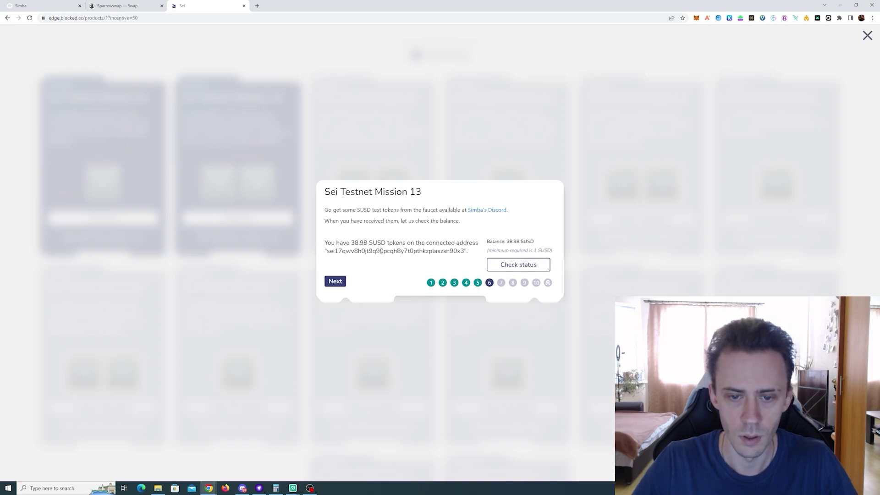
drag(369, 243, 386, 243)
click(392, 243)
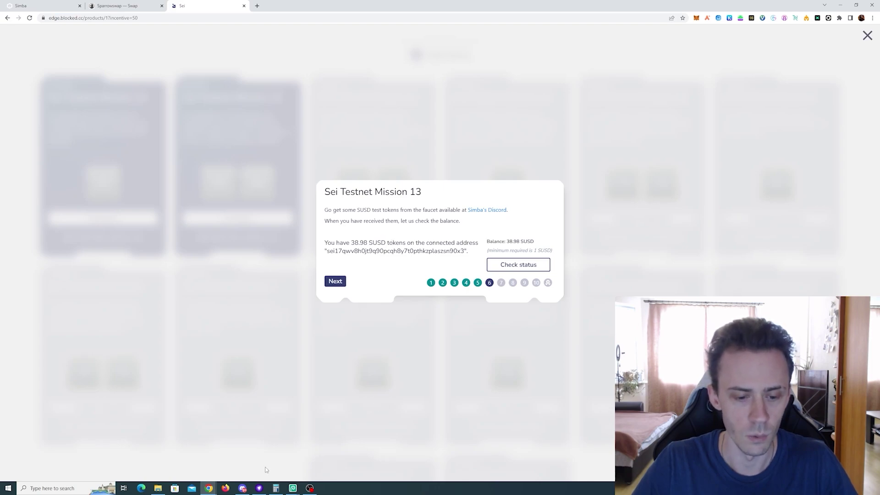
click(242, 488)
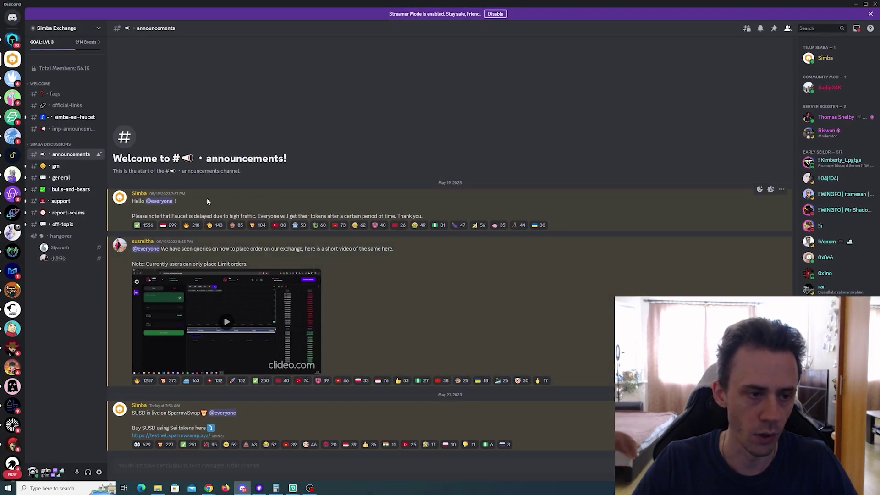
click(73, 117)
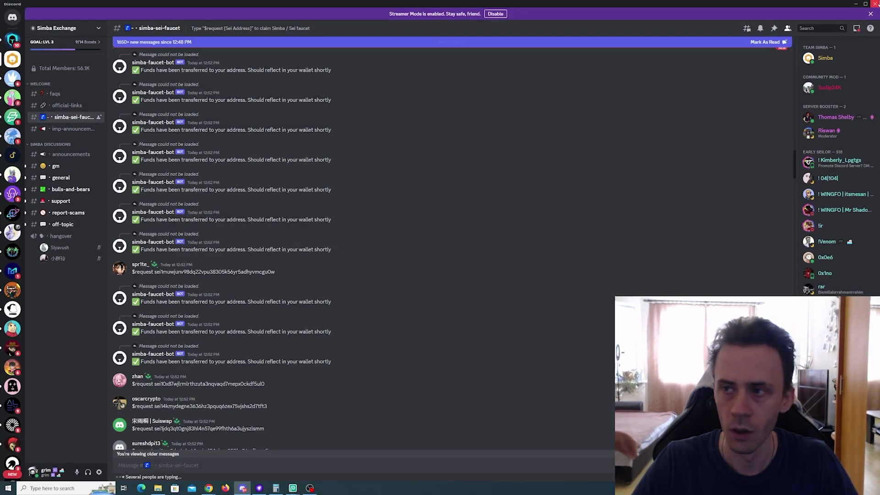
click(855, 4)
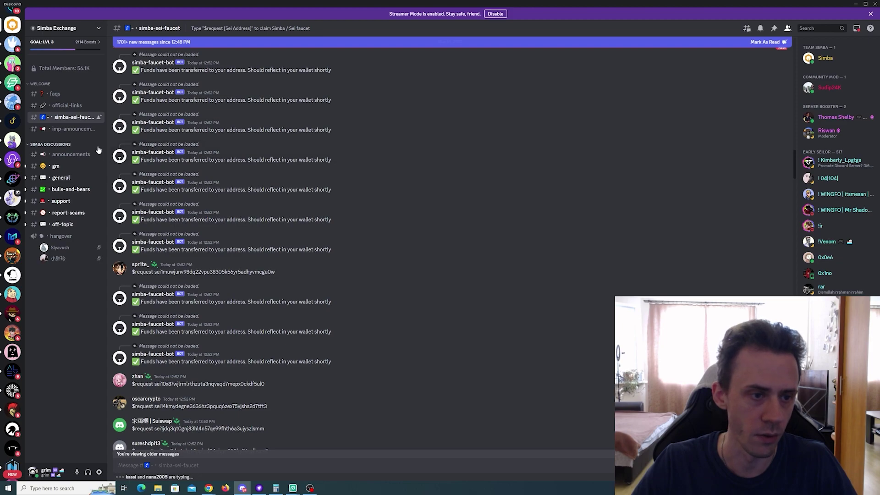
click(73, 154)
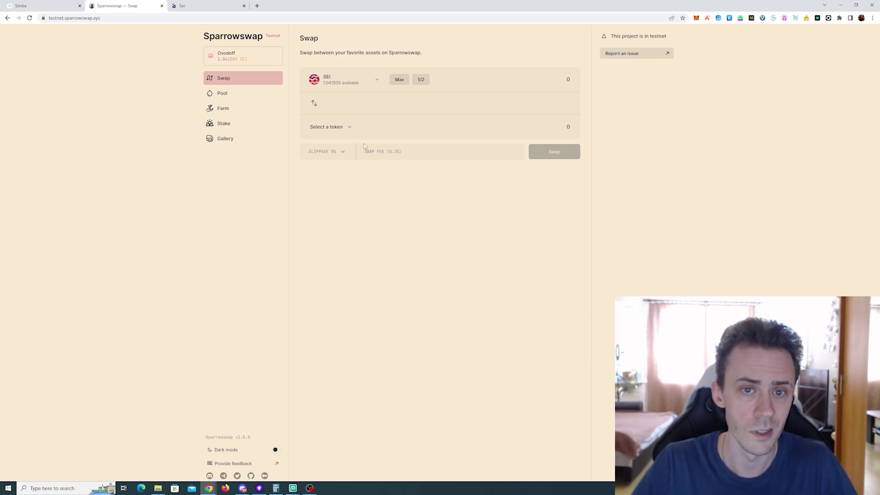
Quote a 0.1 SEI to SUSD swap (about 11.386937 SUSD), then return to Mission 13
click(342, 134)
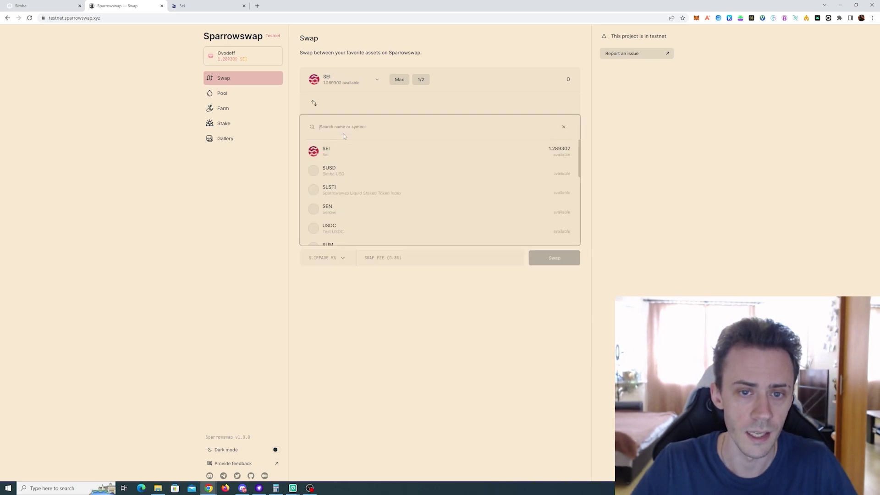
click(406, 175)
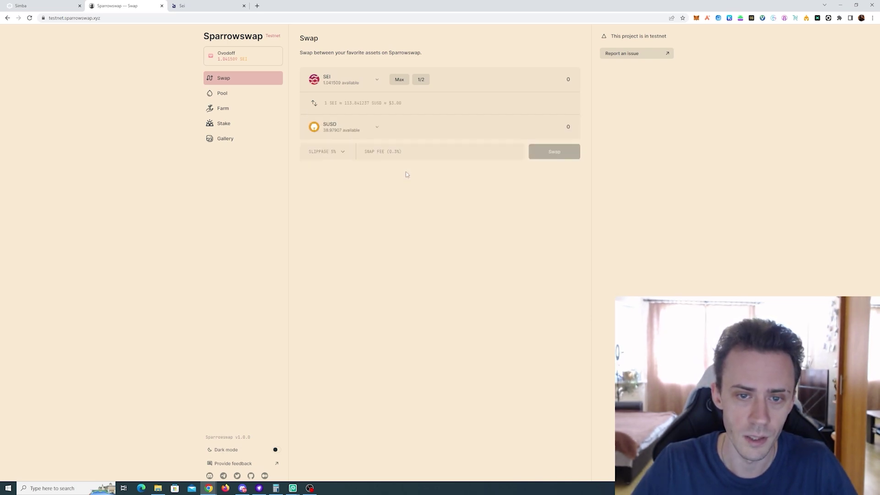
click(565, 81)
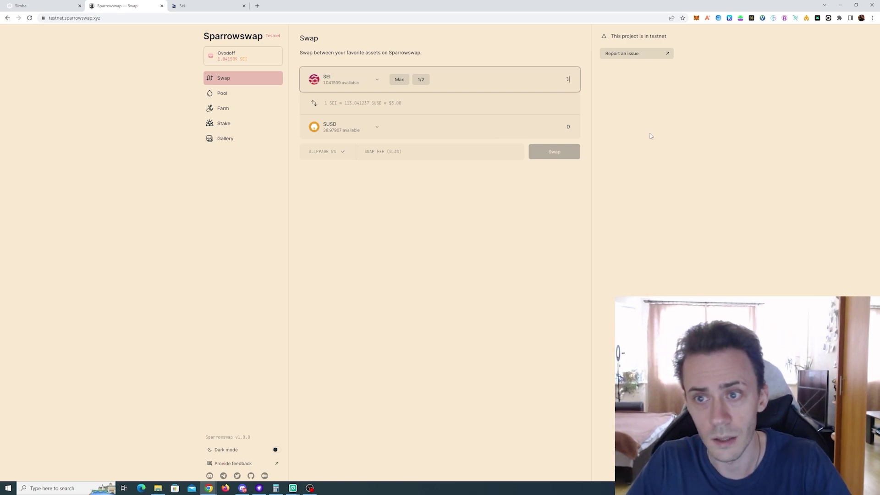
text(.1)
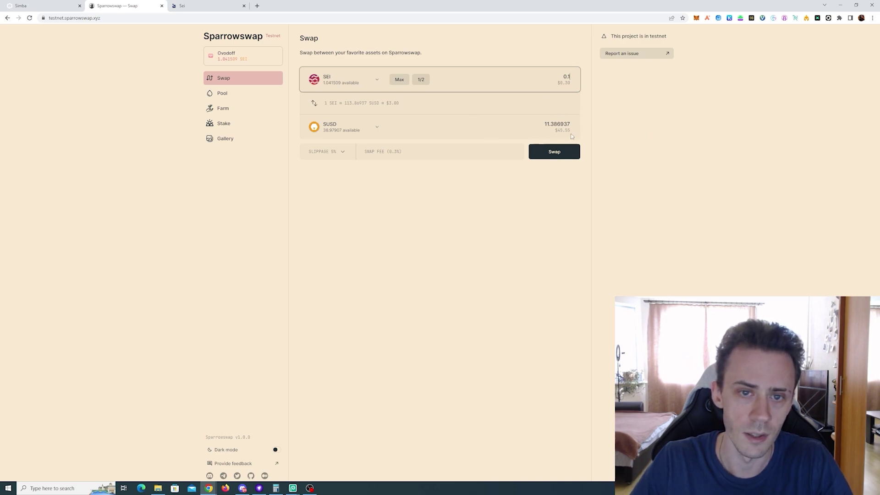
click(366, 80)
click(330, 104)
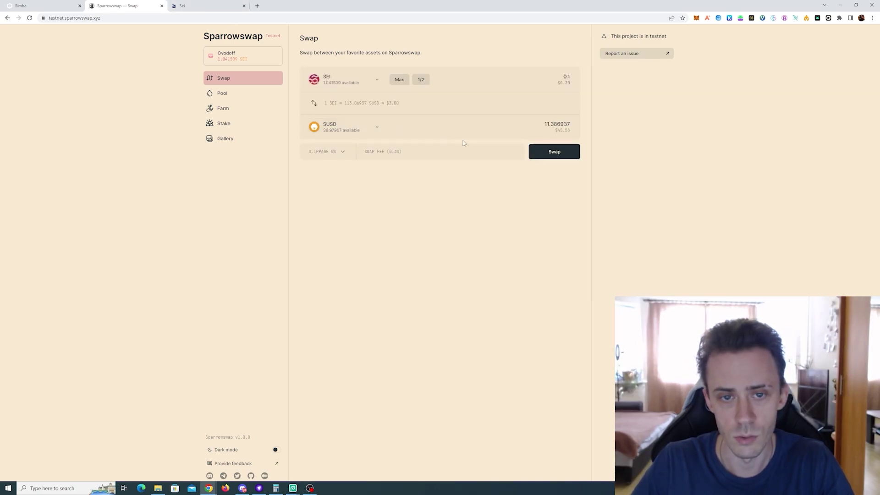
click(208, 4)
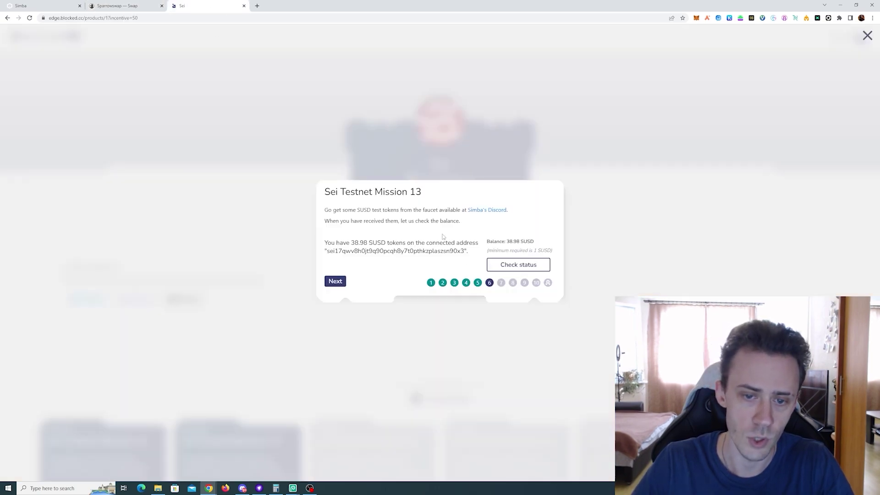
Advance Mission 13 past the SUSD balance check and open Simba's SIMBA/SUSD trading page
click(338, 283)
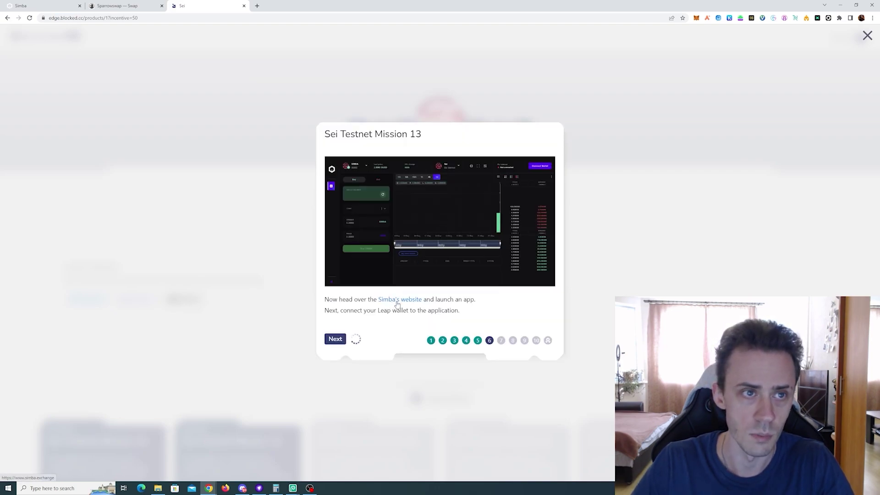
click(394, 304)
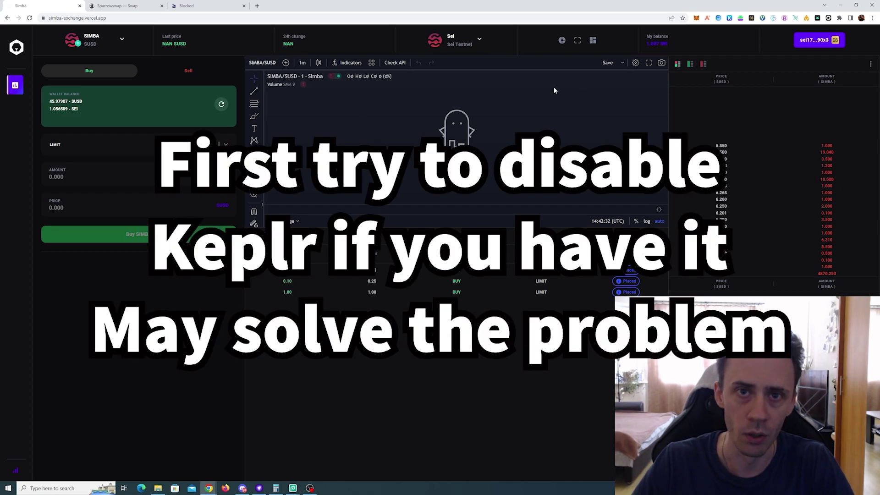
click(813, 41)
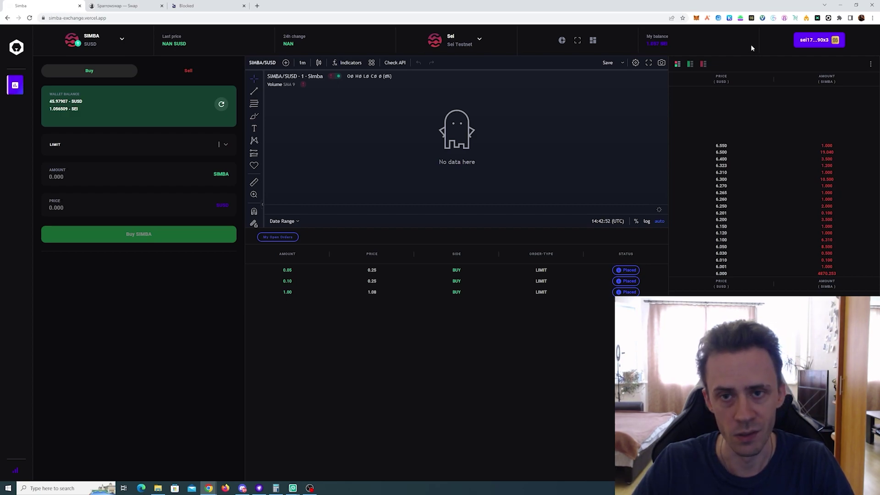
click(201, 4)
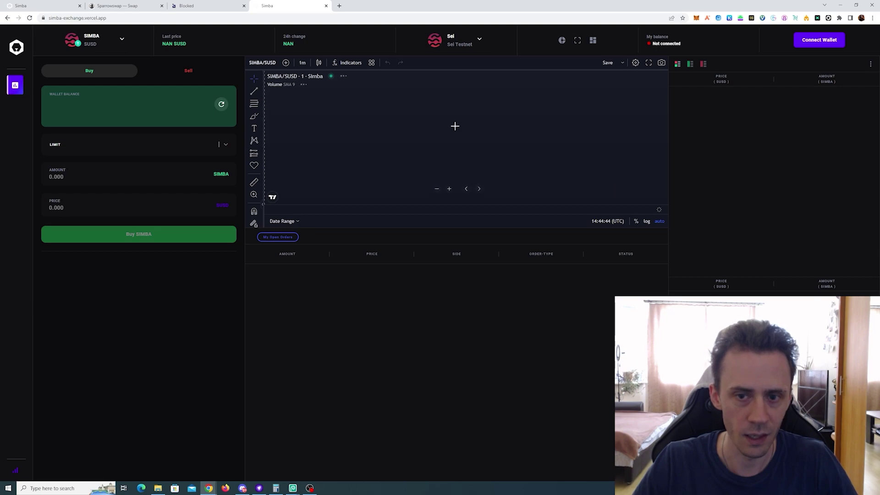
click(39, 4)
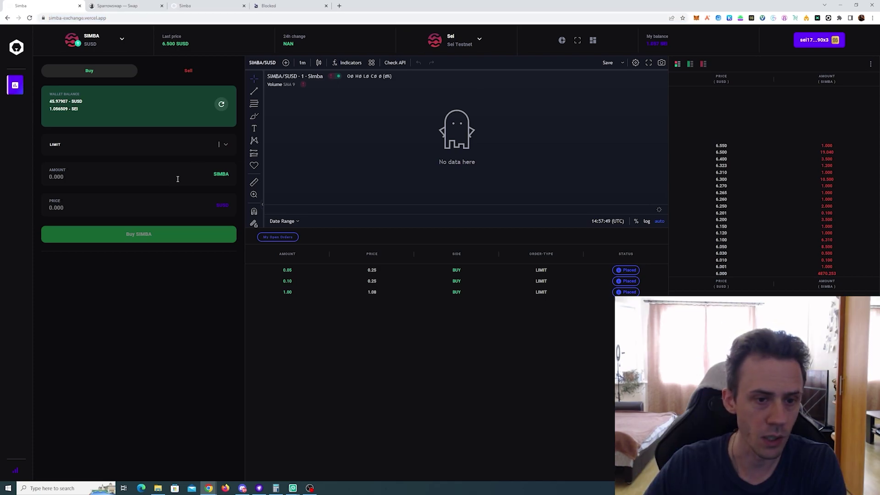
Enter a limit buy of 1 SIMBA at a price of 7 SUSD in the Buy panel
click(190, 178)
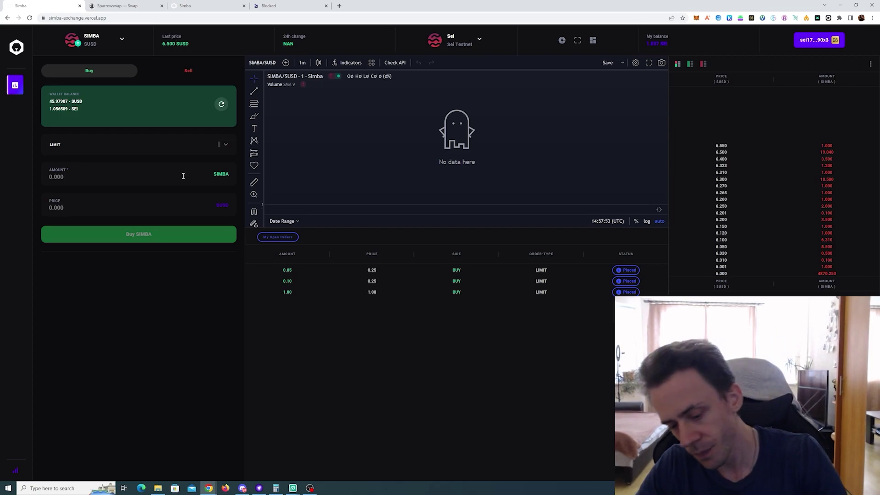
text(1)
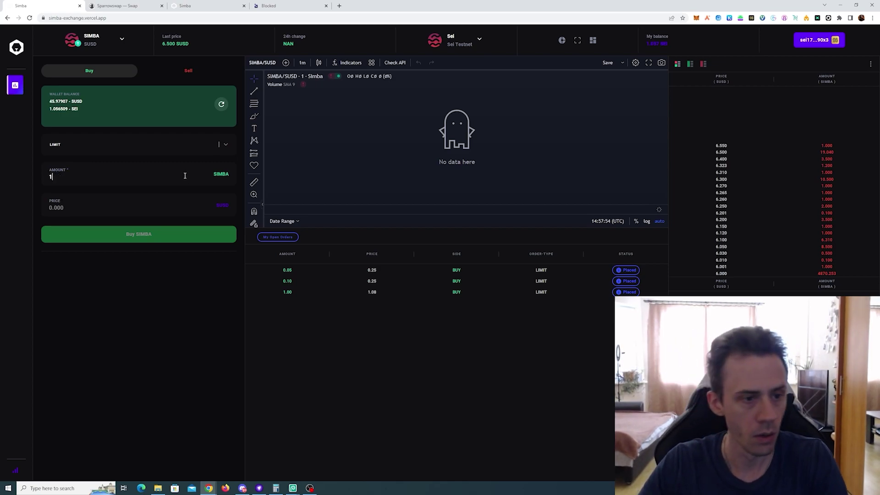
click(171, 208)
click(71, 178)
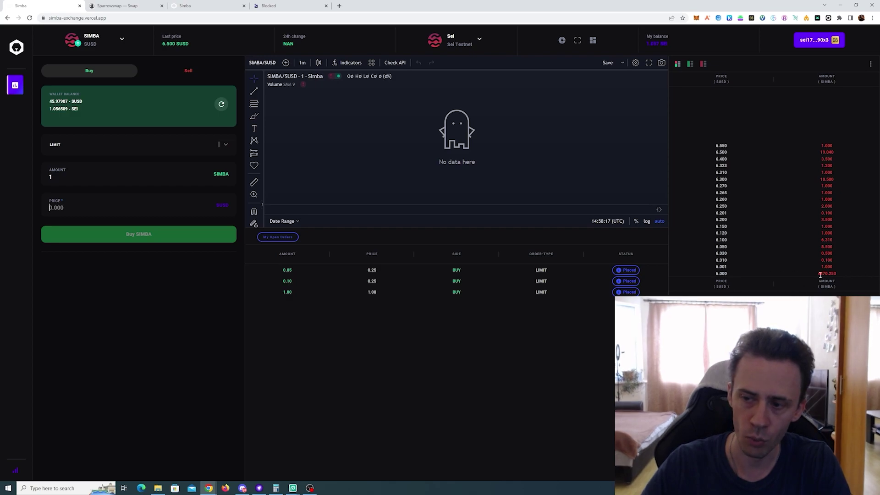
drag(819, 273, 829, 273)
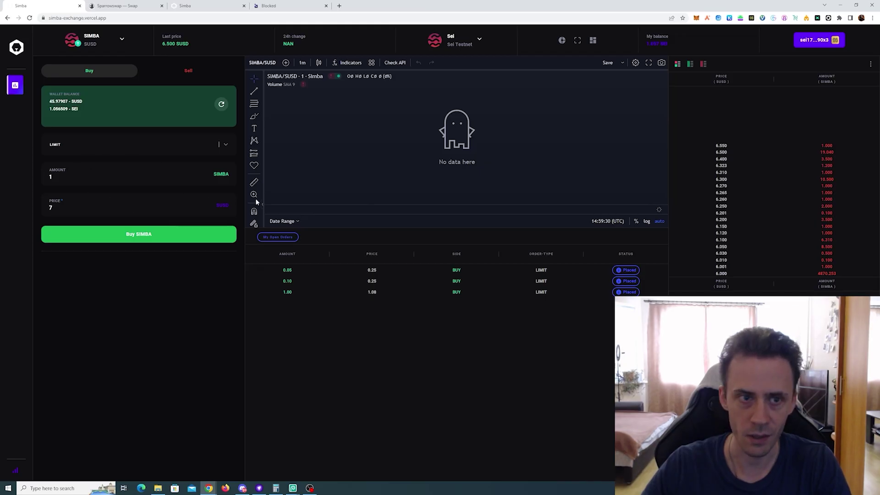
Place the 1 SIMBA buy at 7 SUSD and sign it in Coin98 with gas limit 1000000
click(145, 240)
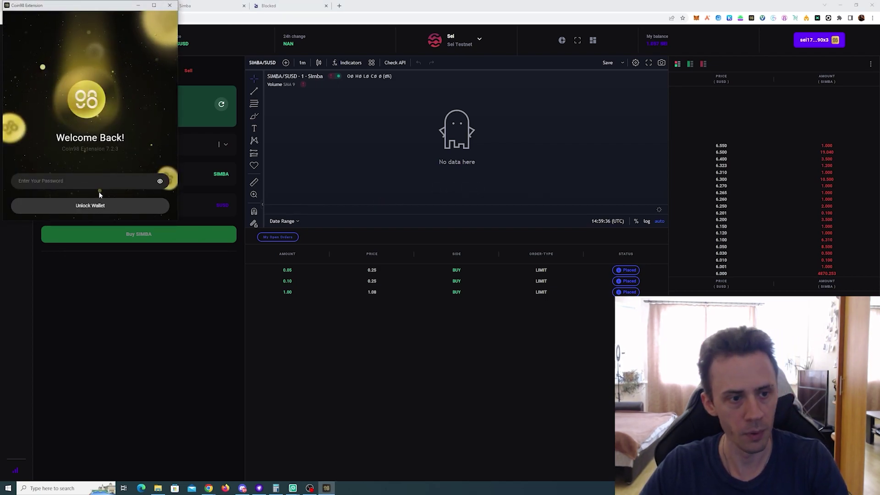
click(106, 204)
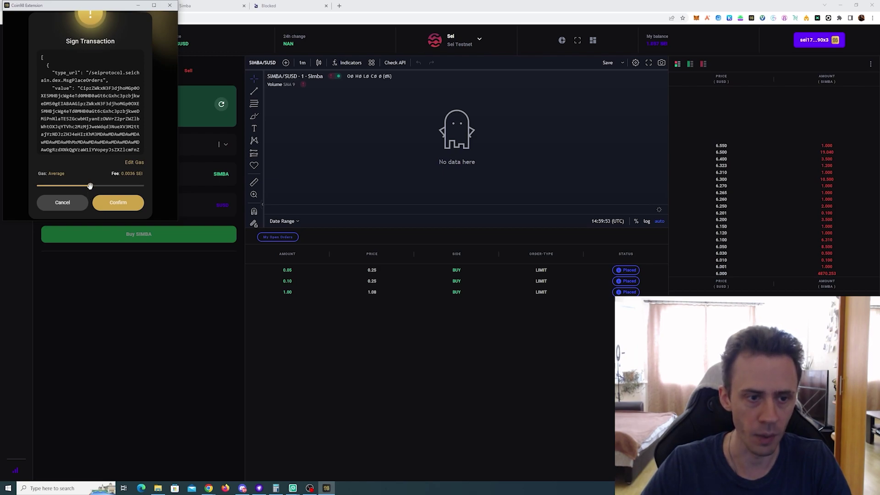
drag(91, 185, 143, 186)
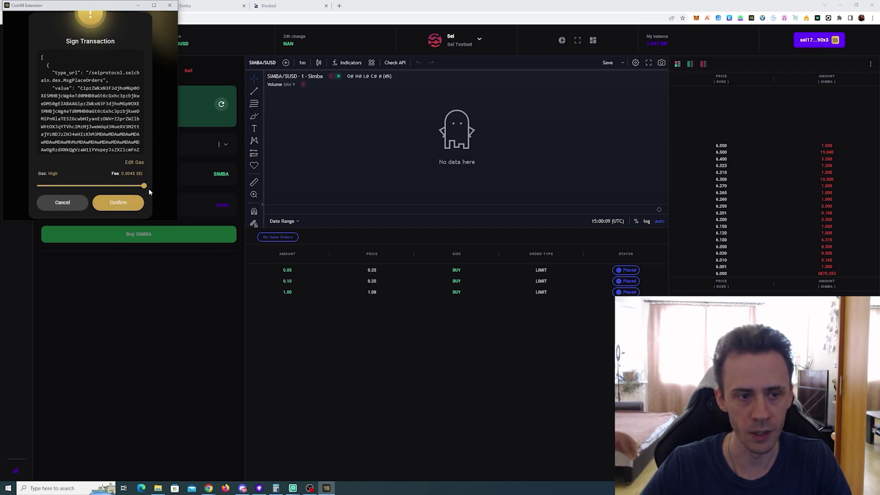
click(134, 162)
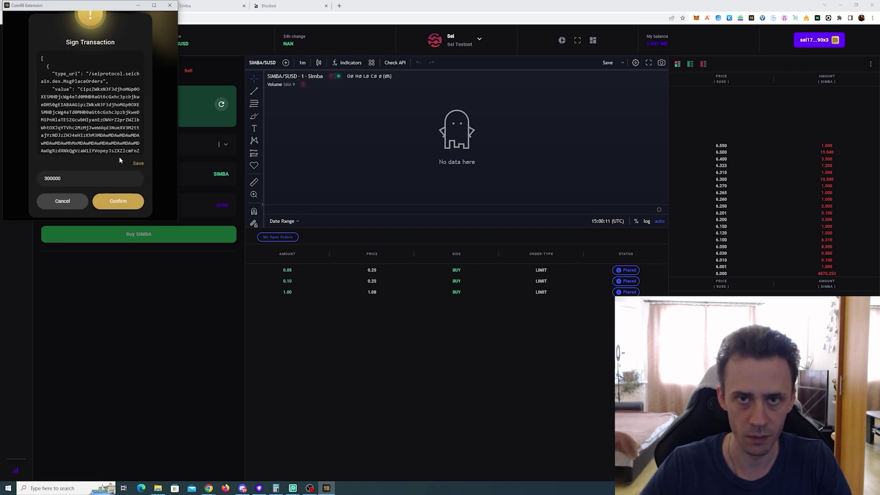
click(48, 178)
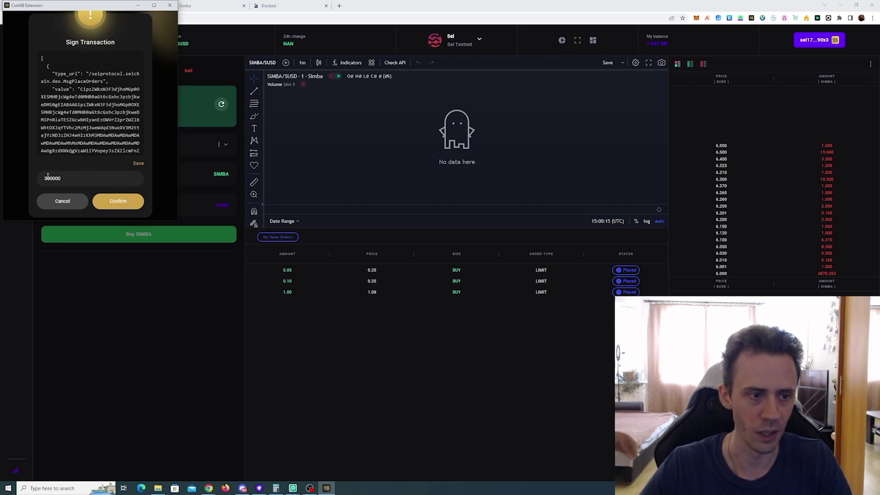
double_click(48, 178)
text(1000000)
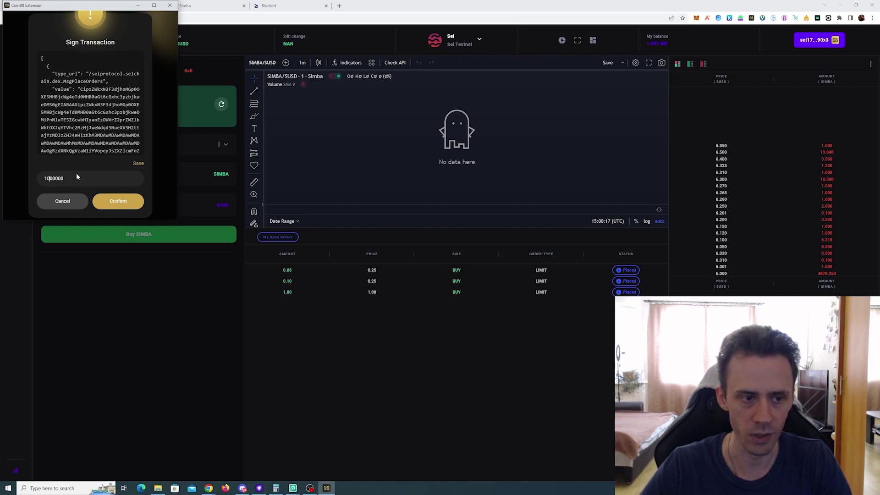
click(112, 205)
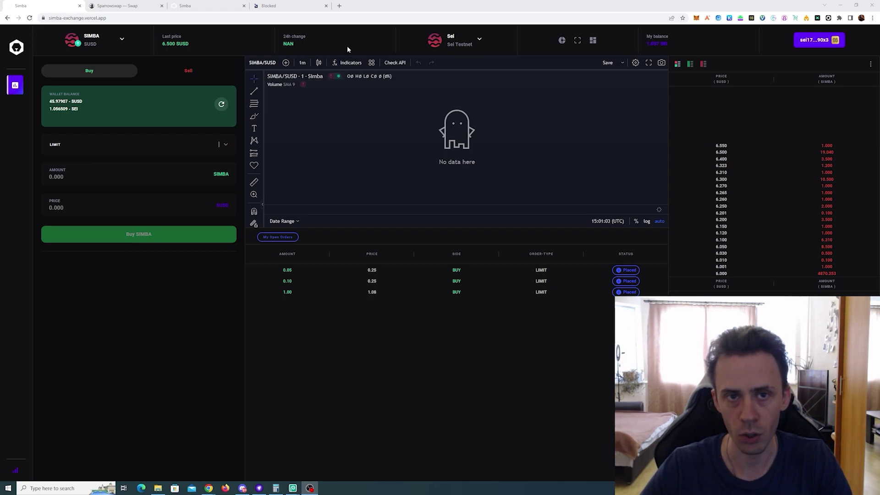
Step through Mission 13's buy and sell order checks to the Twitter handle verification
key(ctrl+4)
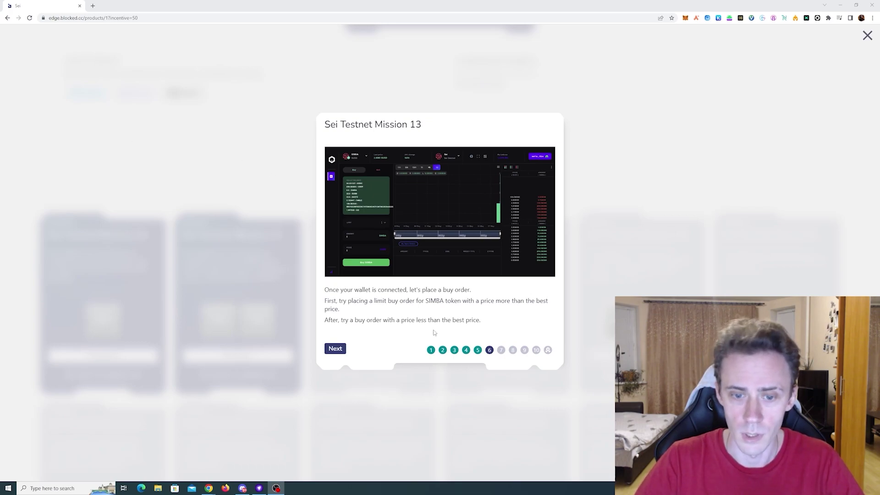
click(334, 348)
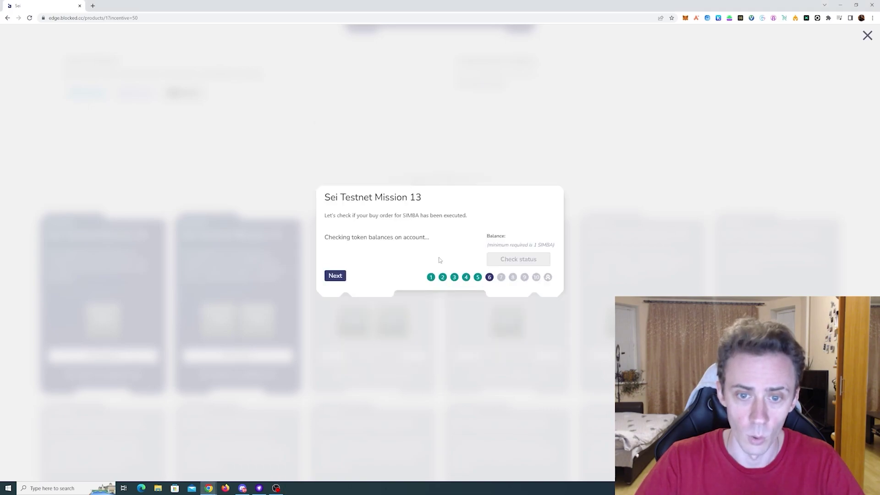
click(335, 275)
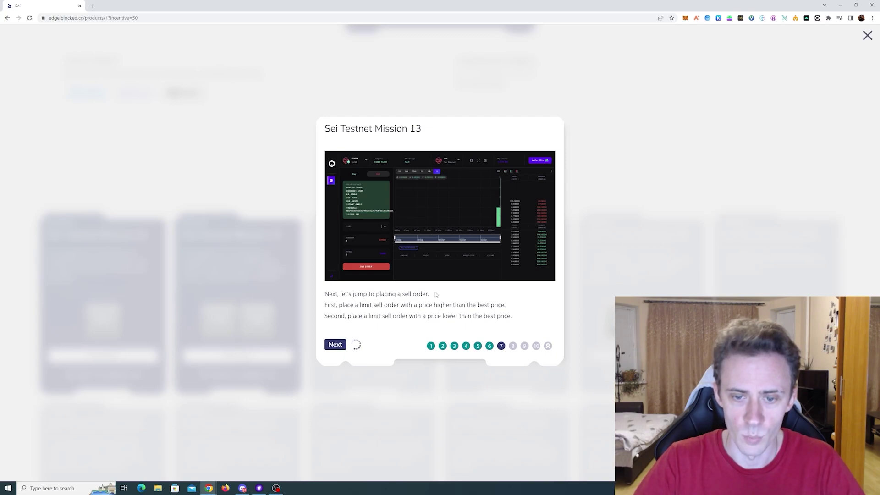
click(343, 345)
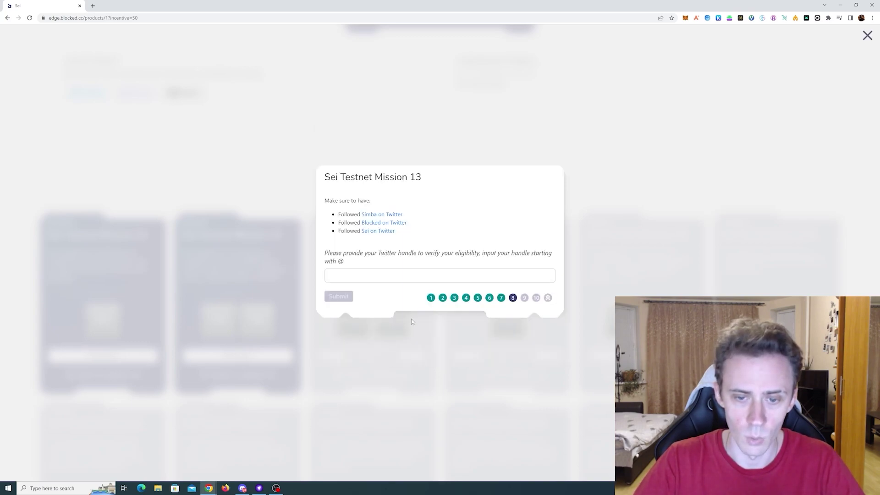
Enter the Twitter handle, submit Mission 13 for verification, and dismiss the success message
click(383, 276)
click(374, 293)
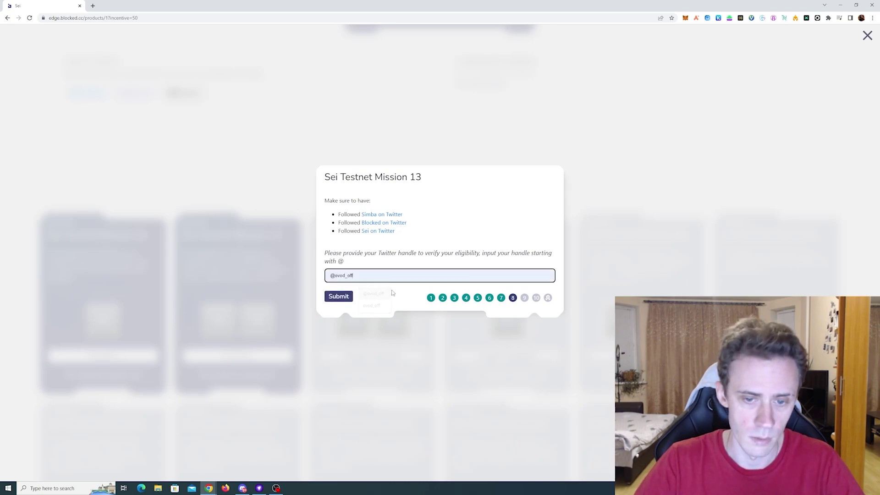
click(339, 296)
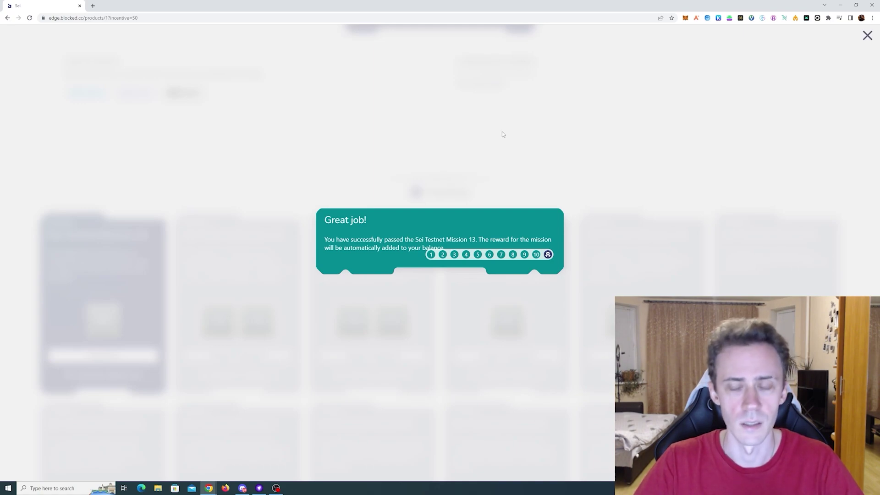
click(866, 36)
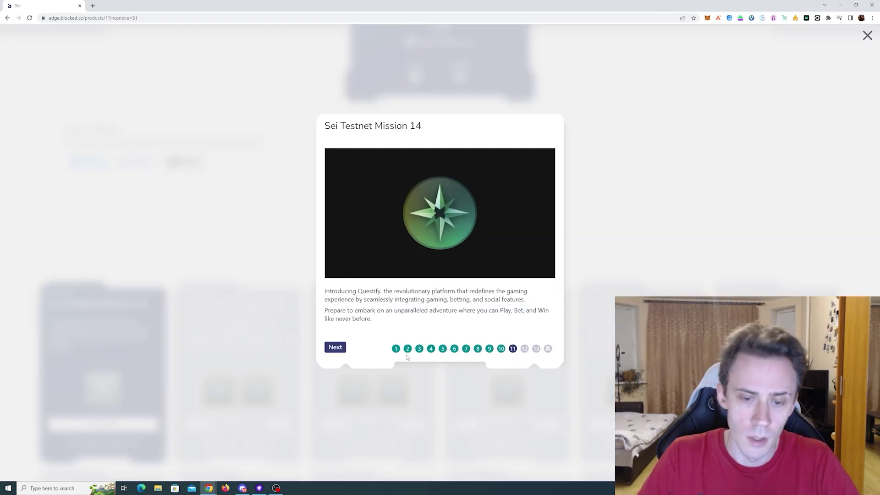
Advance Mission 14 to the SEI balance check and launch the Questify app in a new tab
click(335, 347)
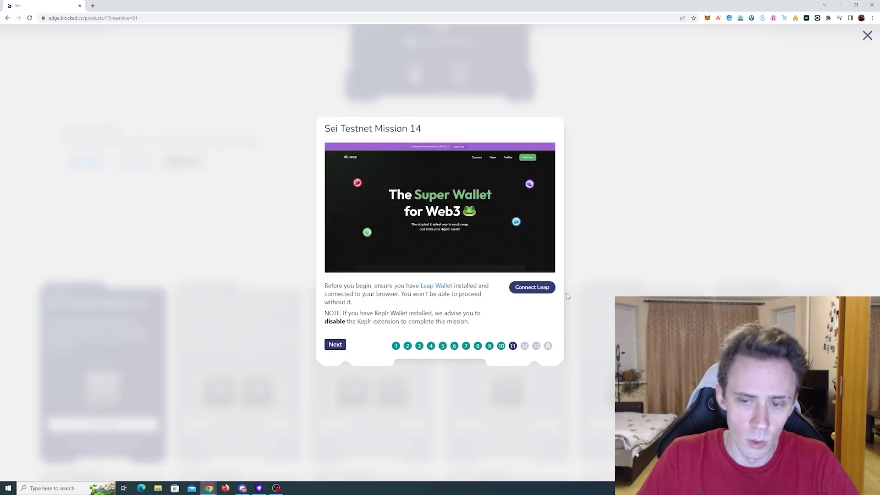
click(545, 289)
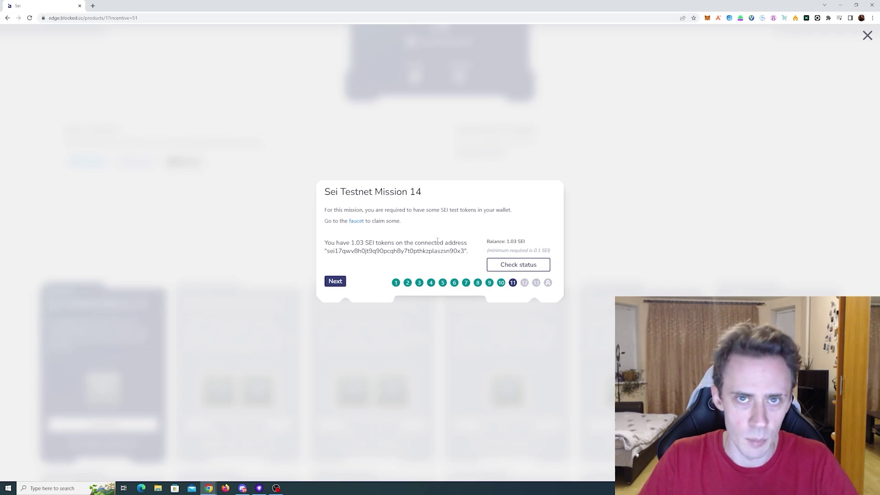
right_click(449, 299)
click(476, 304)
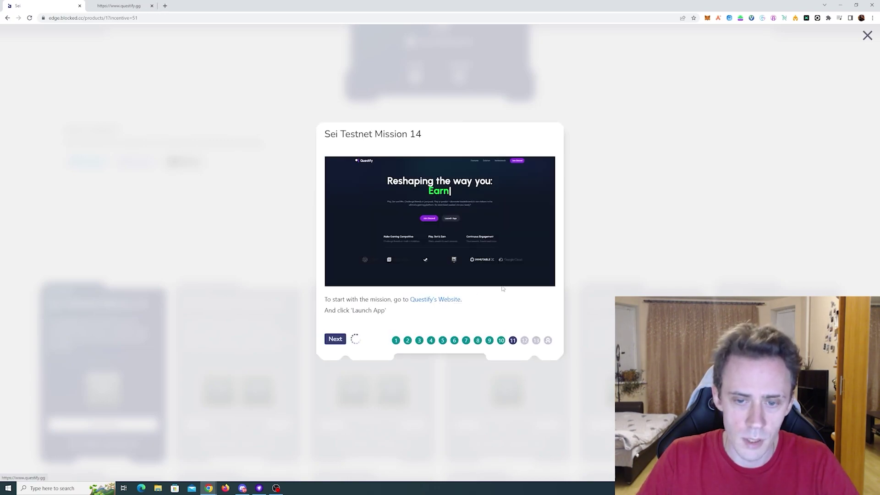
click(128, 5)
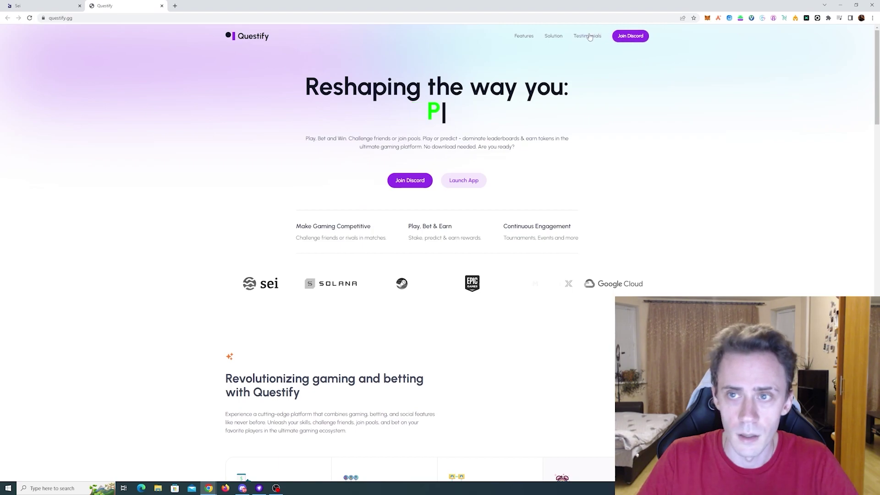
click(464, 180)
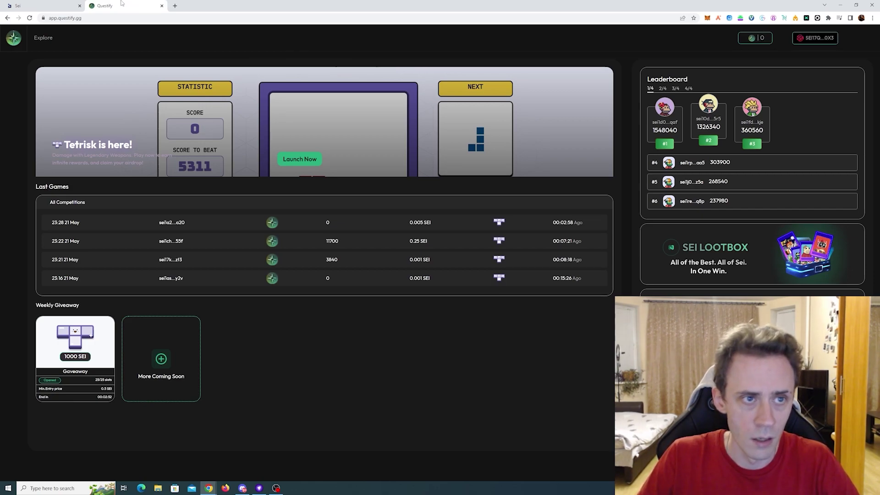
click(64, 5)
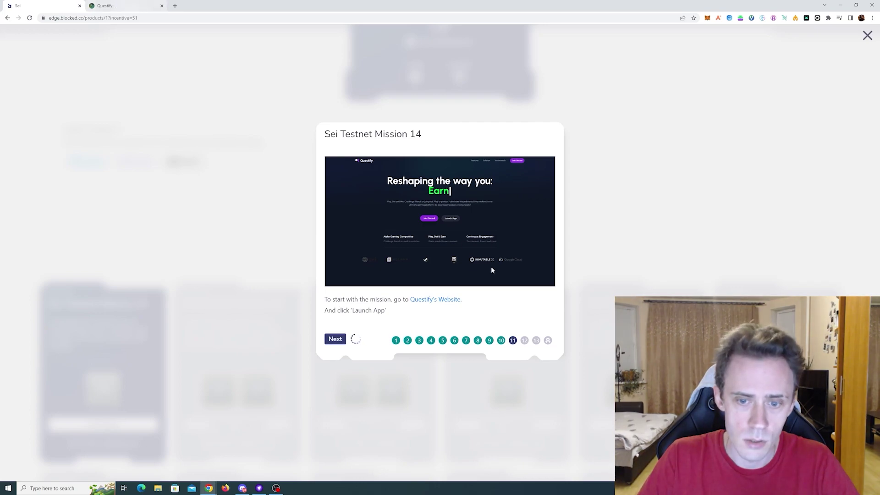
Step through the remaining Mission 14 instructions, paste the Twitter handle, and submit for verification
click(335, 339)
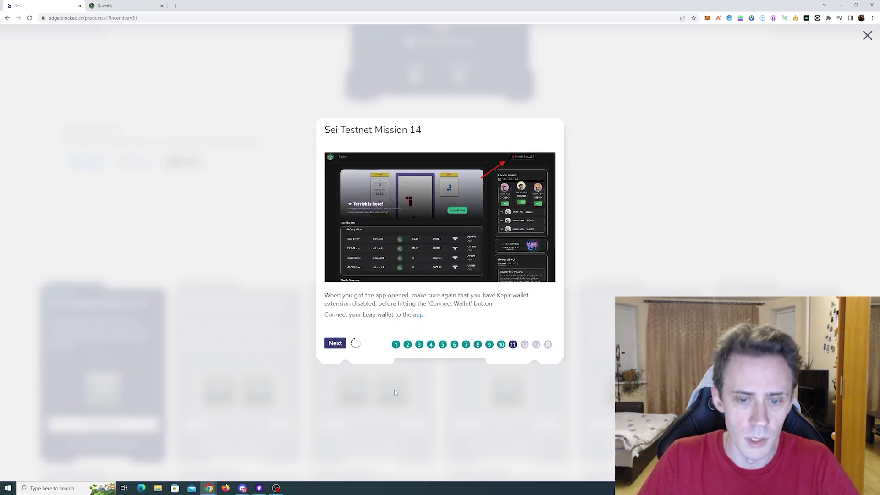
click(332, 343)
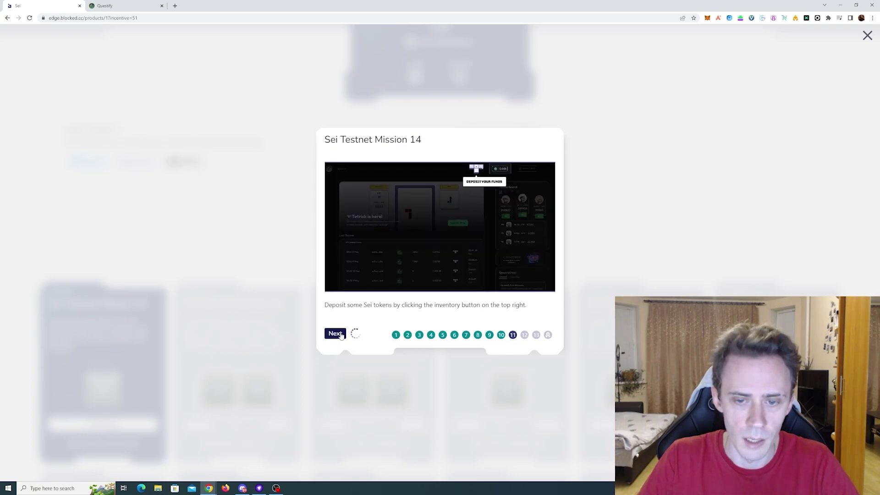
click(335, 334)
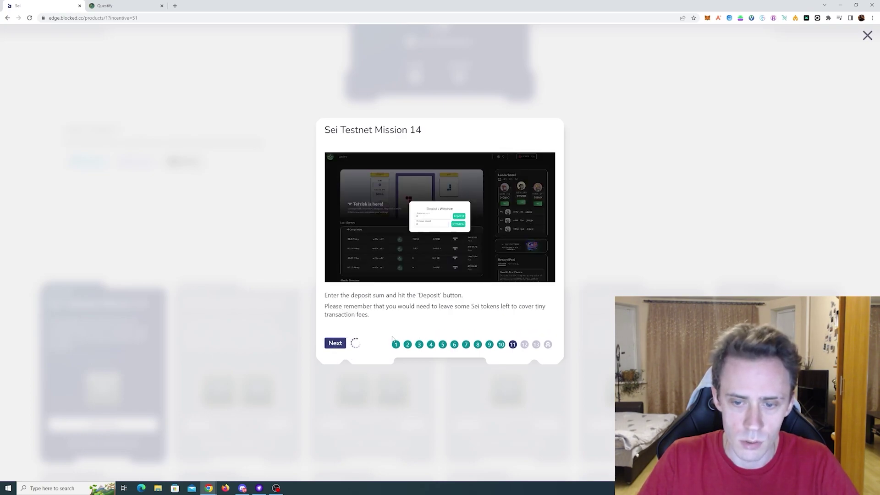
click(341, 342)
click(343, 346)
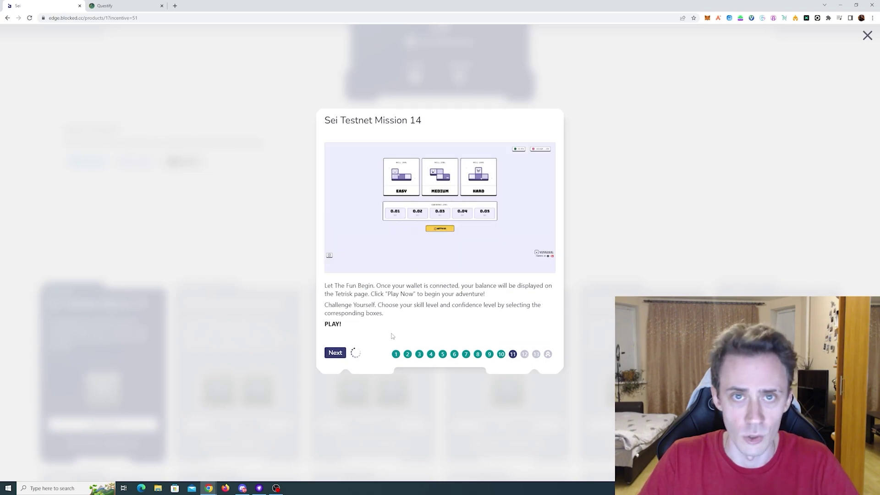
click(343, 352)
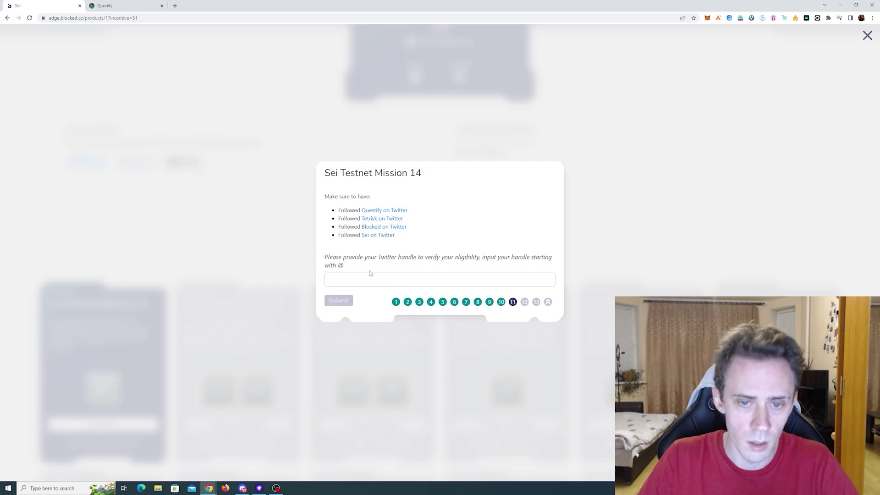
click(367, 275)
key(ctrl+v)
click(339, 300)
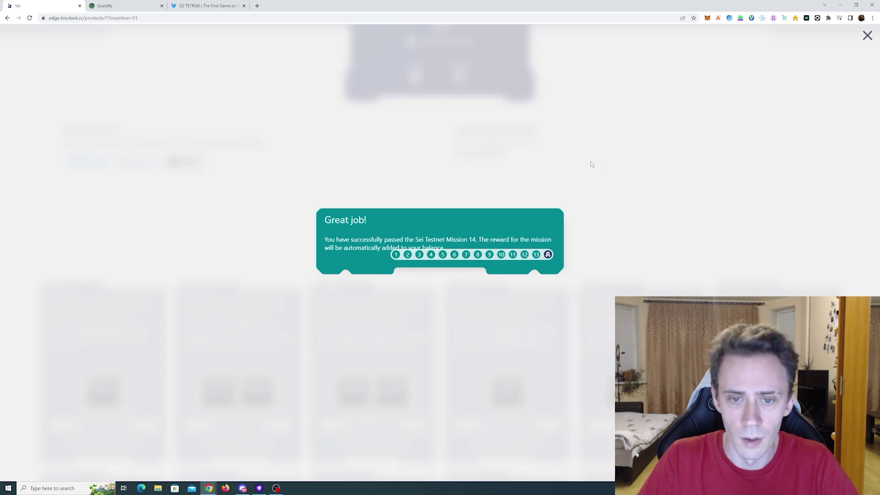
Close the Great job panel and scroll the Incentives cards to confirm Missions 11–14 show completed
click(867, 38)
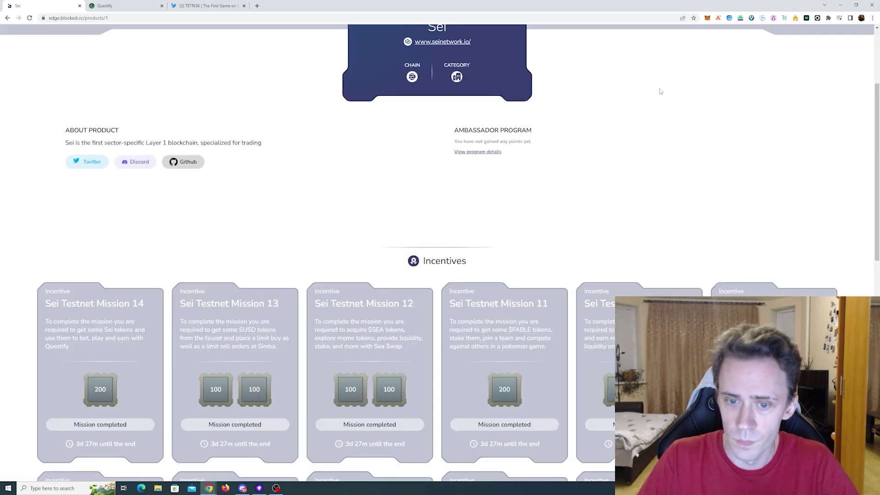
scroll(658, 88, down, 5)
scroll(656, 89, down, 5)
scroll(656, 87, up, 9)
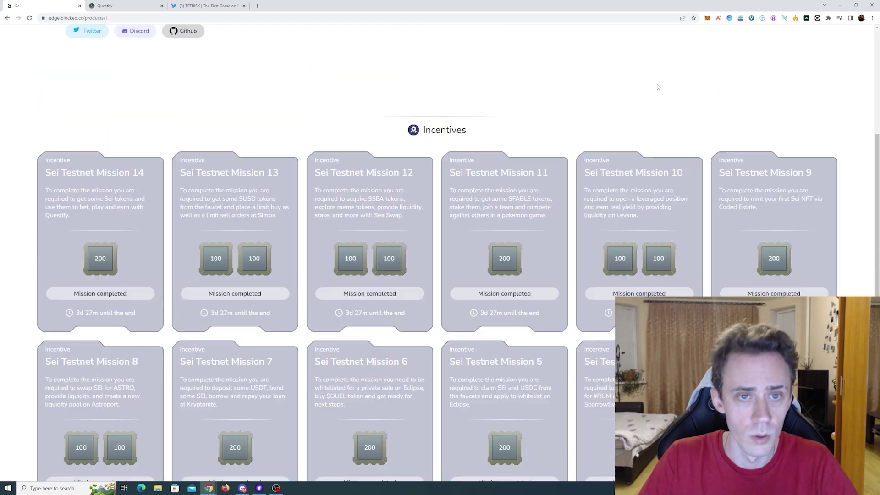
scroll(657, 87, up, 2)
scroll(658, 87, up, 2)
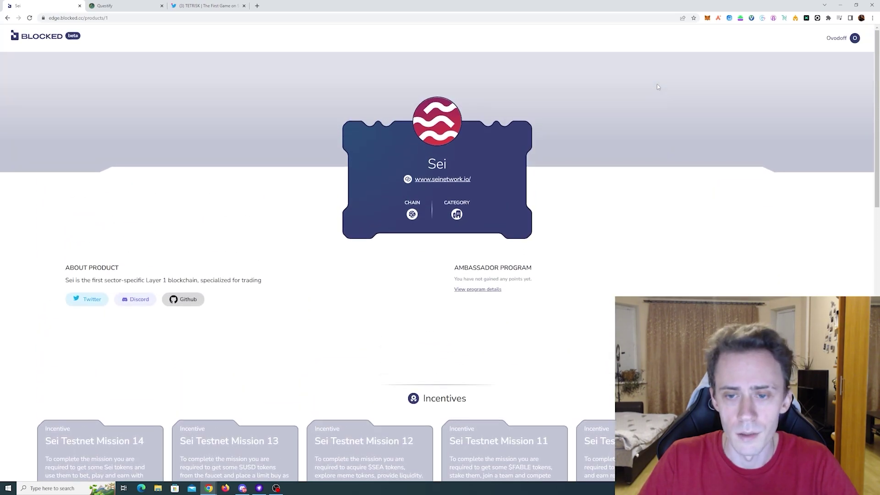
scroll(657, 87, down, 4)
scroll(657, 87, down, 8)
scroll(657, 84, up, 6)
scroll(656, 85, up, 2)
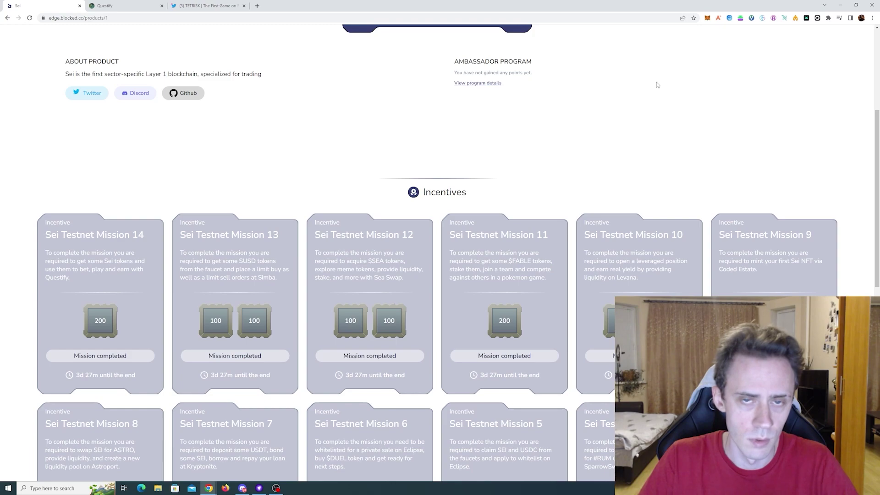
scroll(656, 85, down, 3)
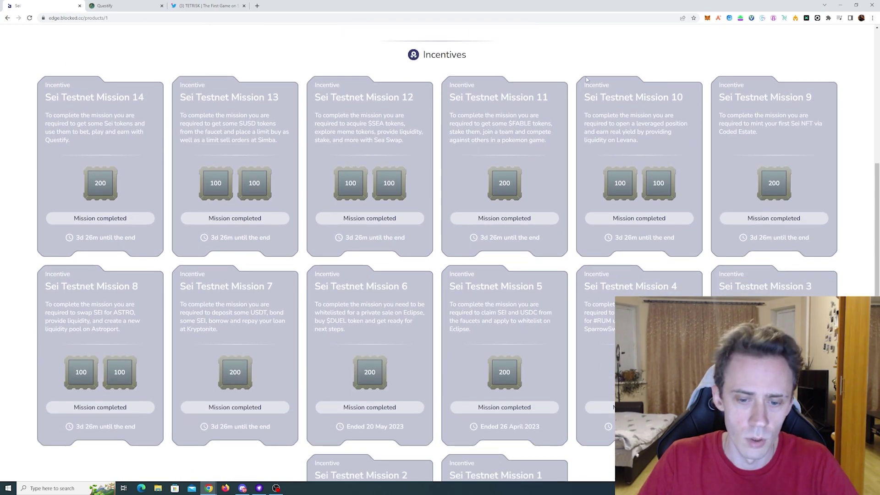
scroll(586, 80, up, 4)
scroll(586, 80, down, 4)
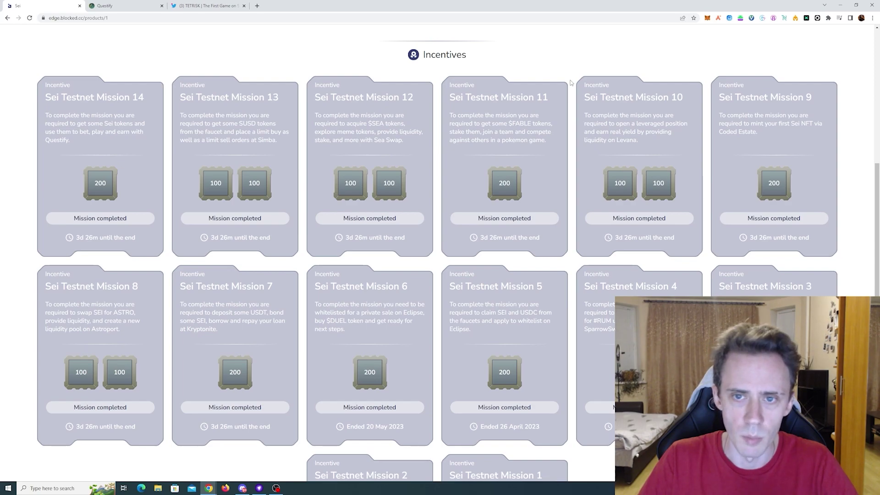
scroll(571, 82, up, 3)
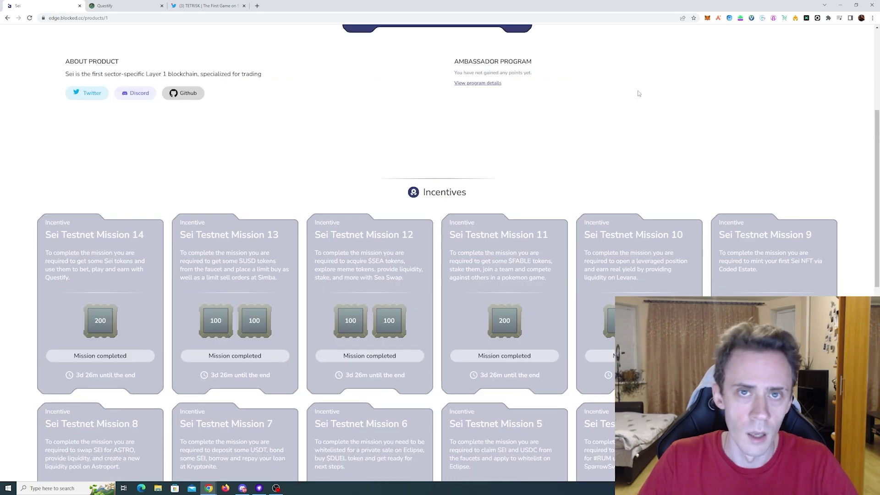